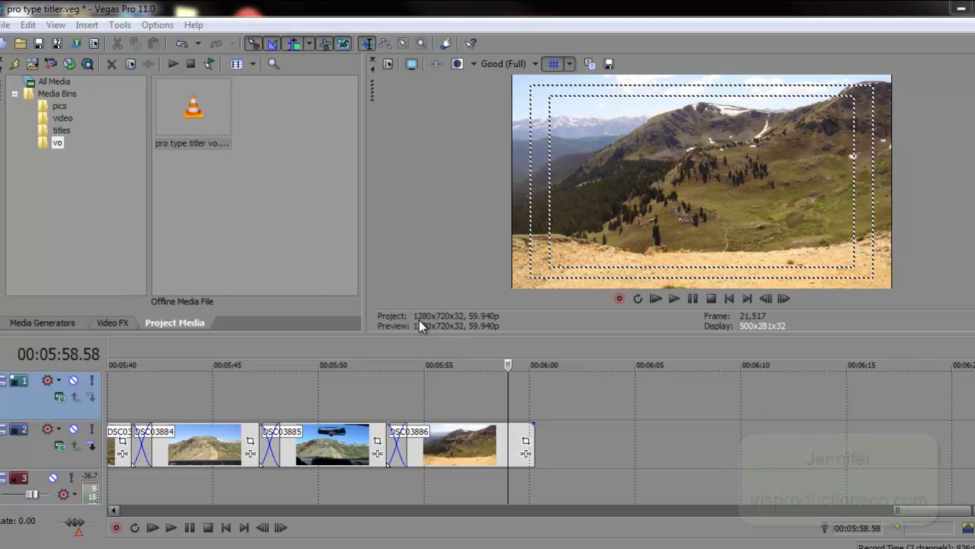
Insert an empty event on video track 2 and move it later along the track
right_click(547, 435)
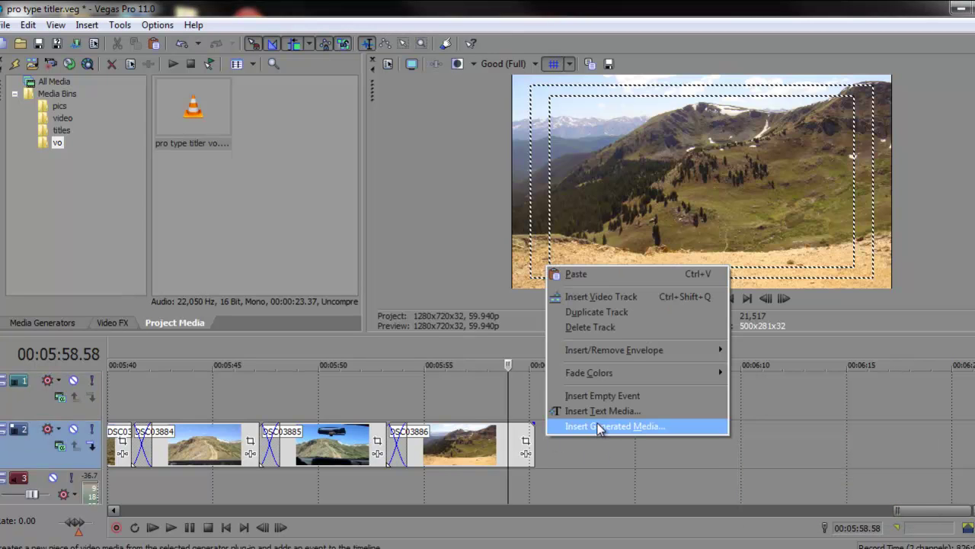
left_click(610, 396)
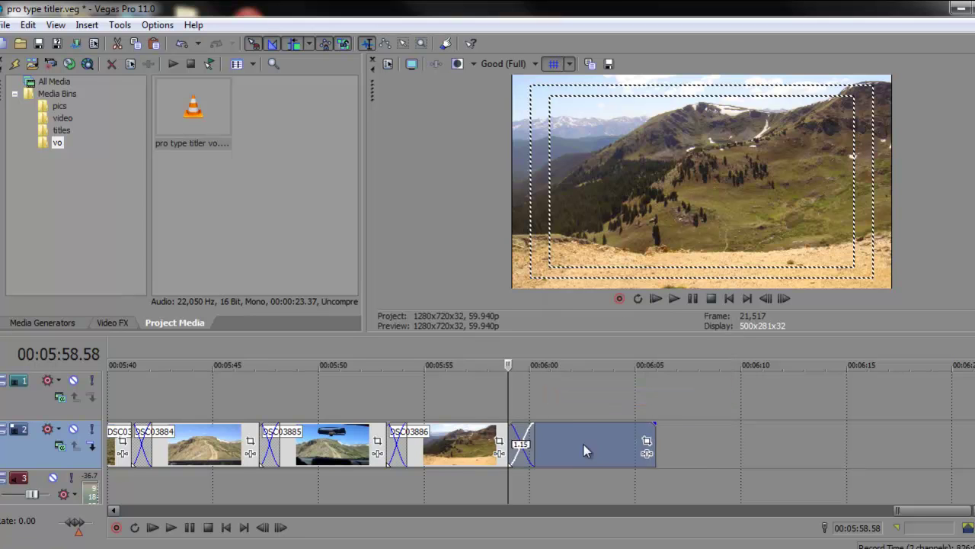
left_click_drag(583, 444, 772, 457)
left_click(520, 393)
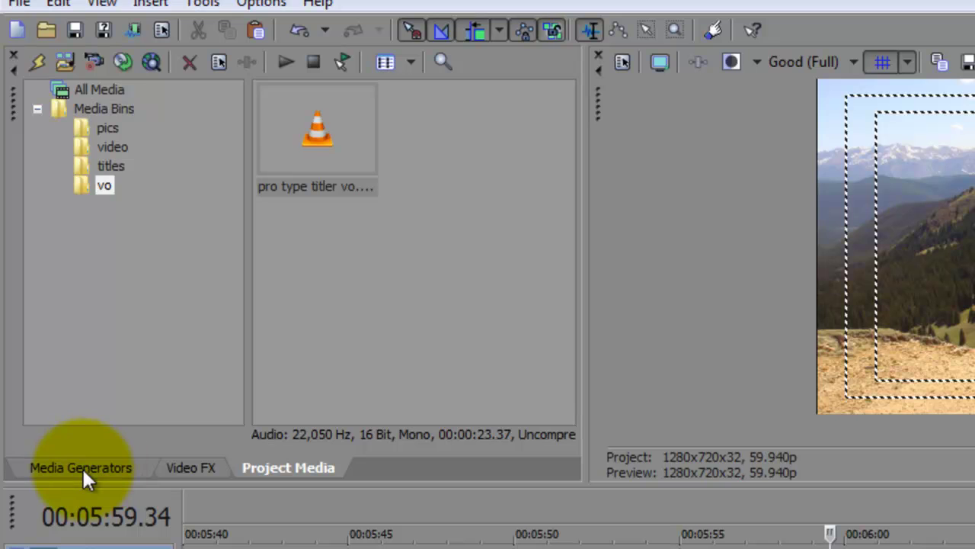
Drag the ProType Titler's Center Baseline preset from Media Generators onto the timeline
left_click(81, 468)
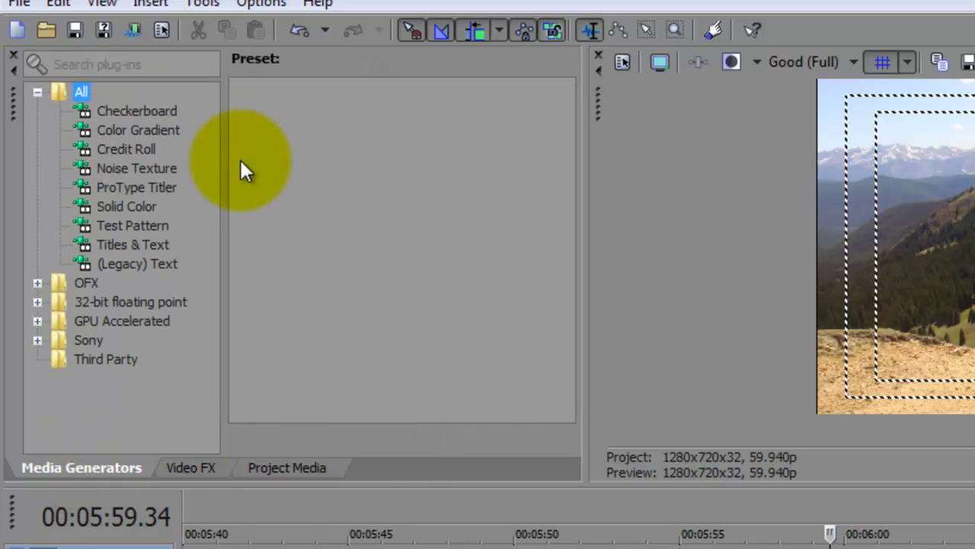
left_click(106, 189)
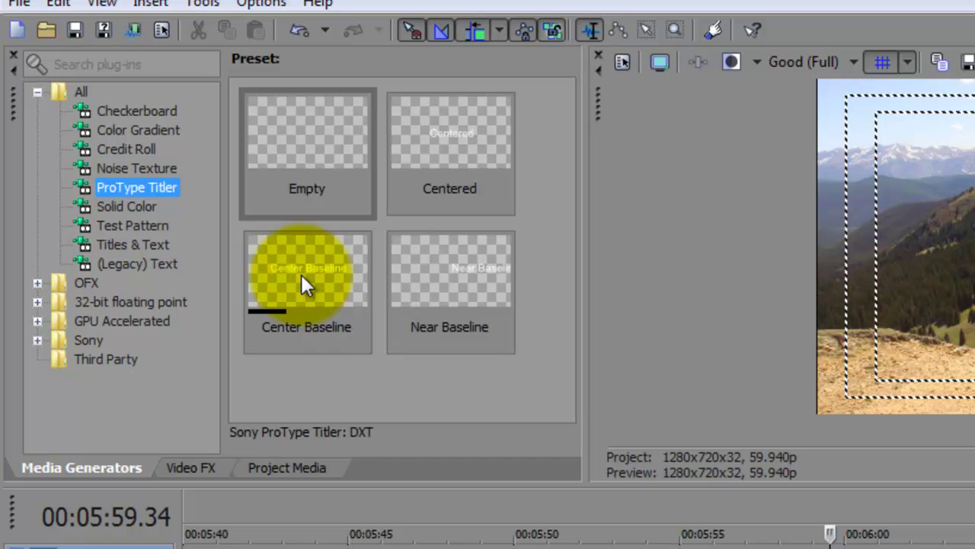
left_click_drag(300, 274, 821, 548)
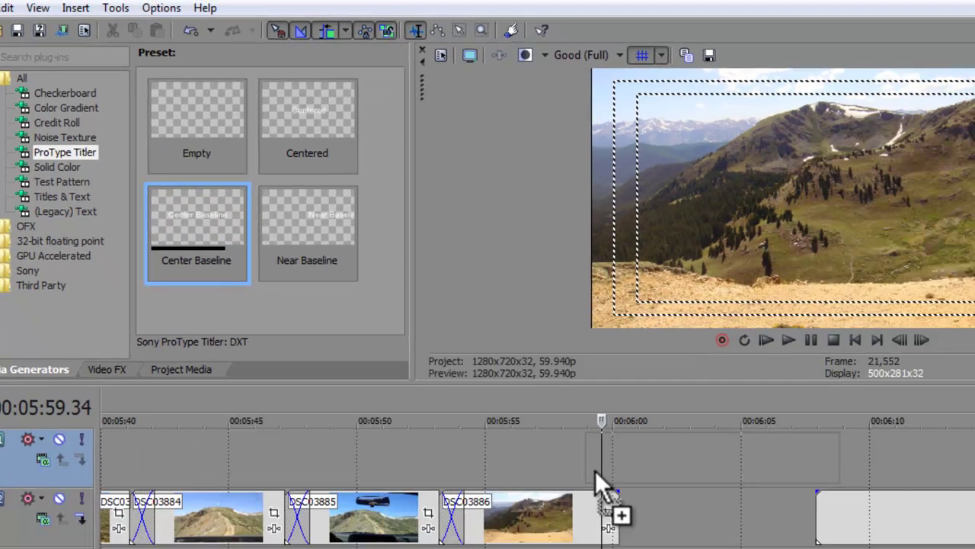
left_click_drag(595, 470, 594, 465)
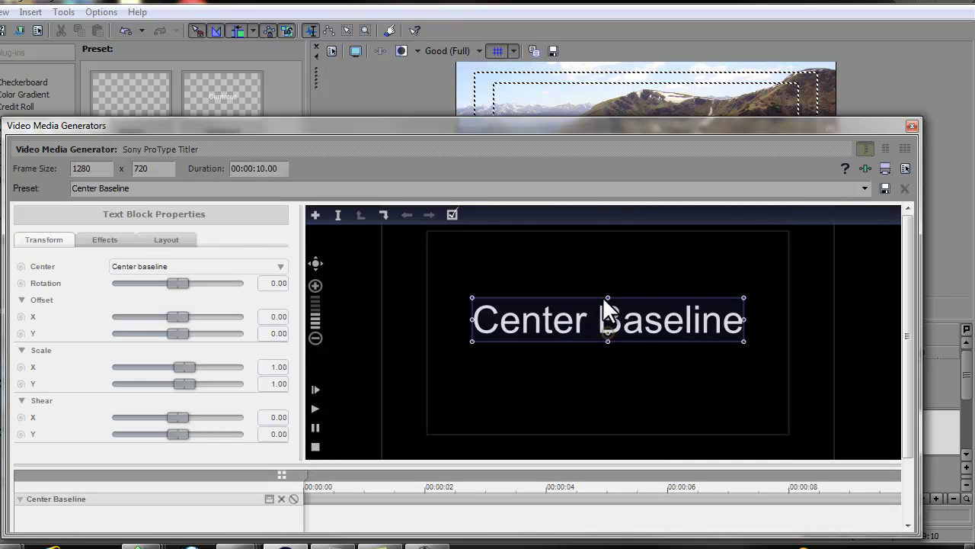
left_click_drag(469, 126, 445, 125)
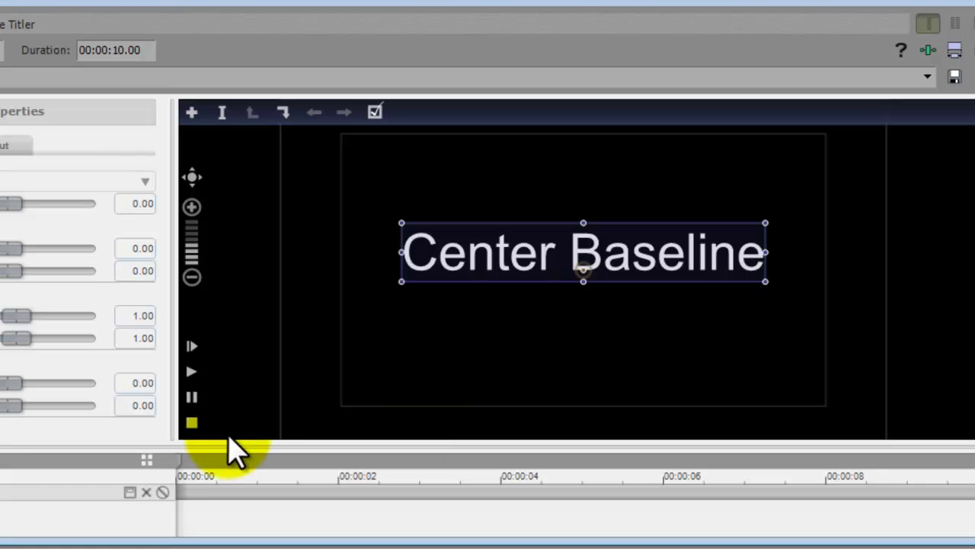
left_click(175, 457)
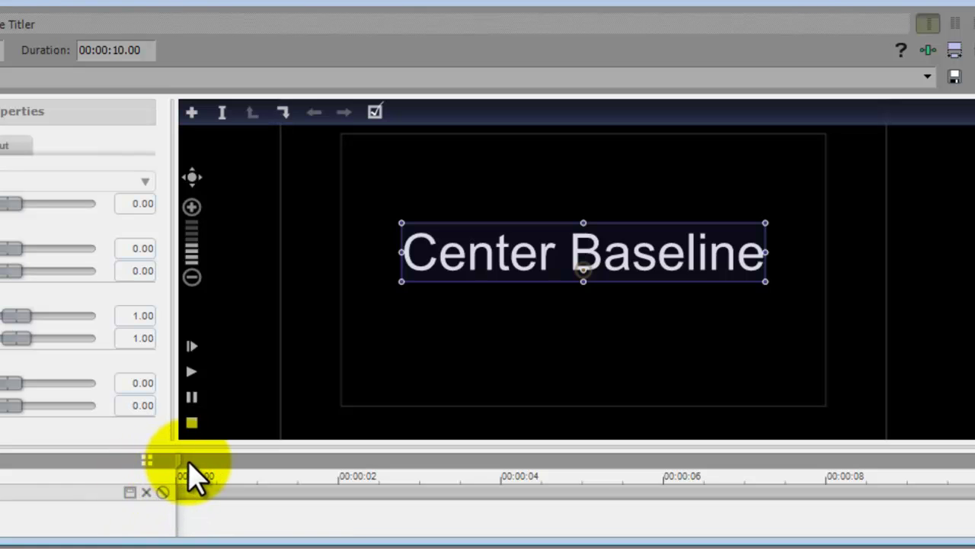
left_click_drag(183, 463, 149, 473)
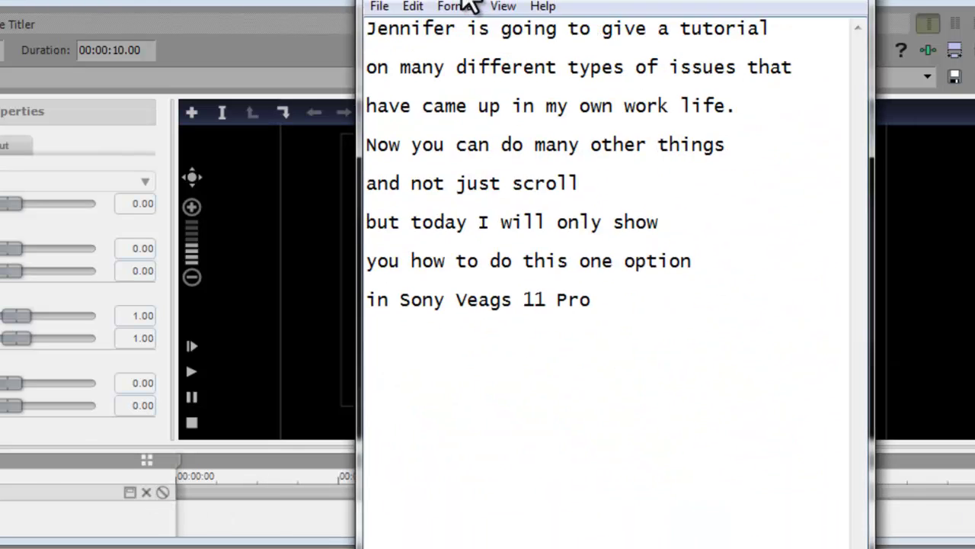
Select and copy all eight lines of the narration script in Notepad
left_click_drag(466, 2, 163, 0)
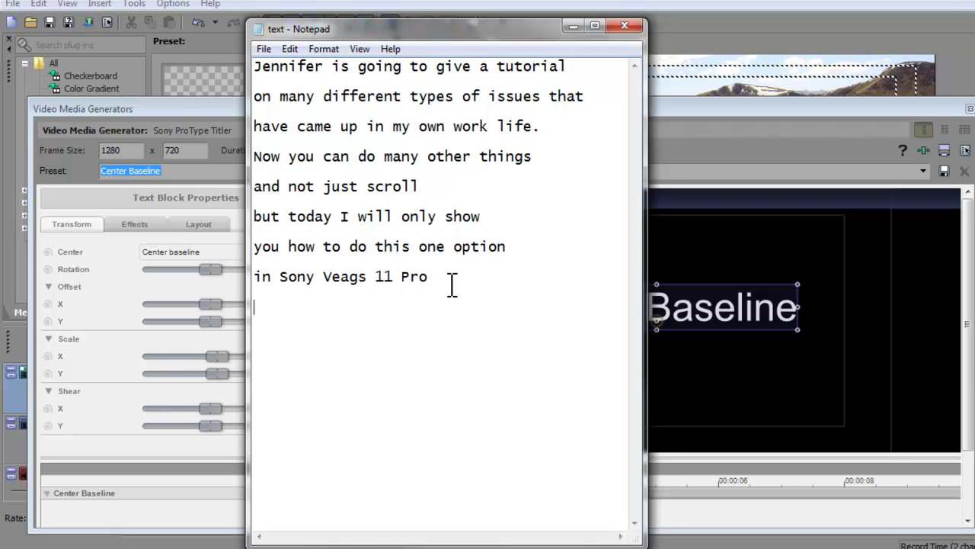
key("Return")
left_click_drag(463, 31, 819, 17)
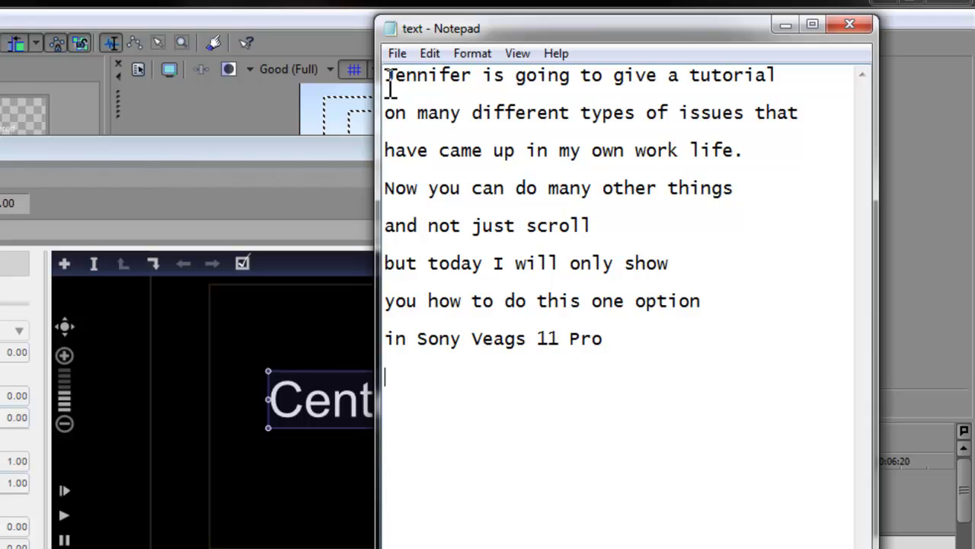
left_click(388, 75)
left_click_drag(391, 75, 645, 364)
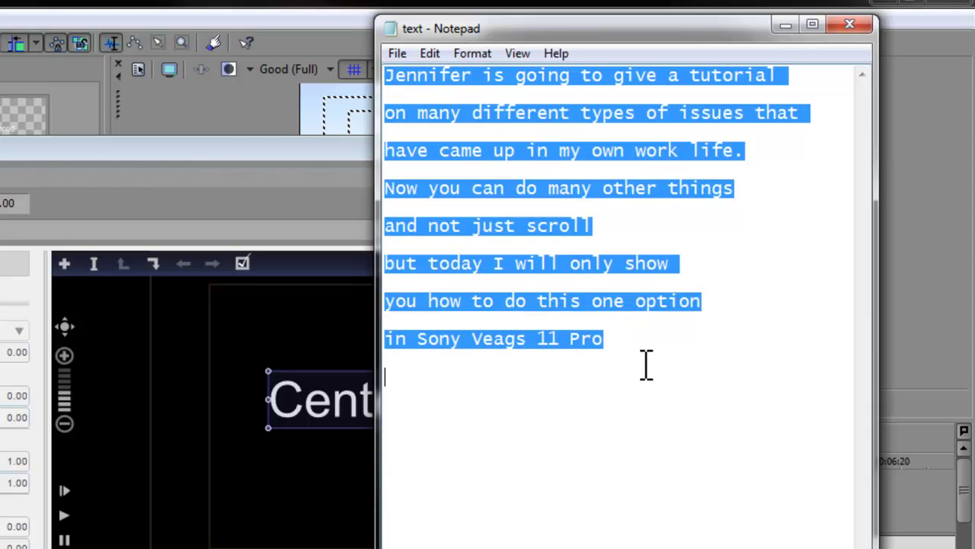
right_click(464, 113)
left_click(508, 176)
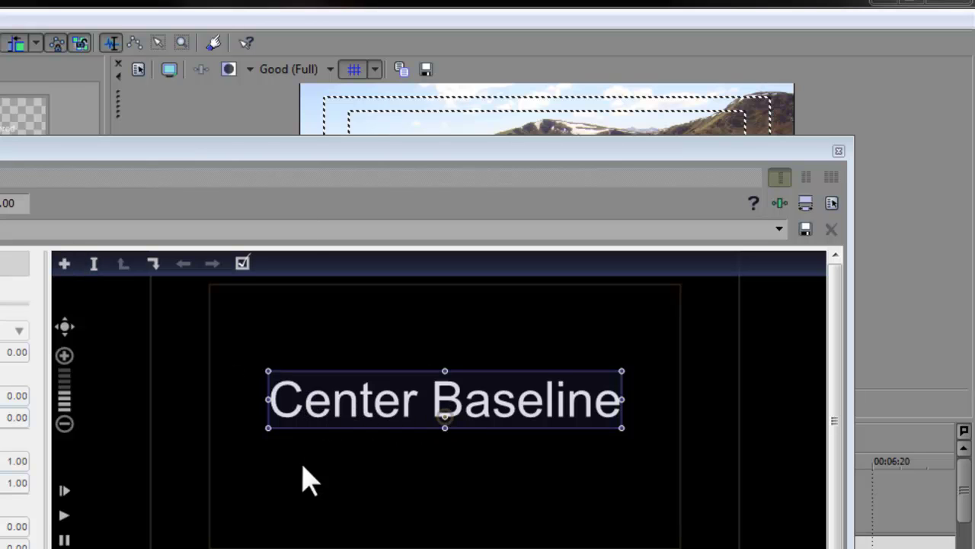
Paste the copied narration script over the title's Center Baseline placeholder text
double_click(348, 405)
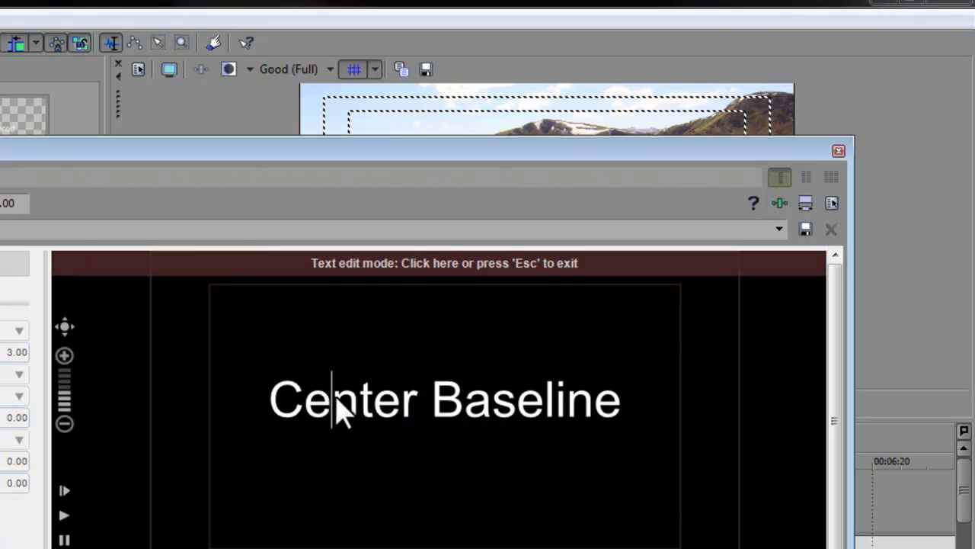
left_click_drag(271, 398, 689, 416)
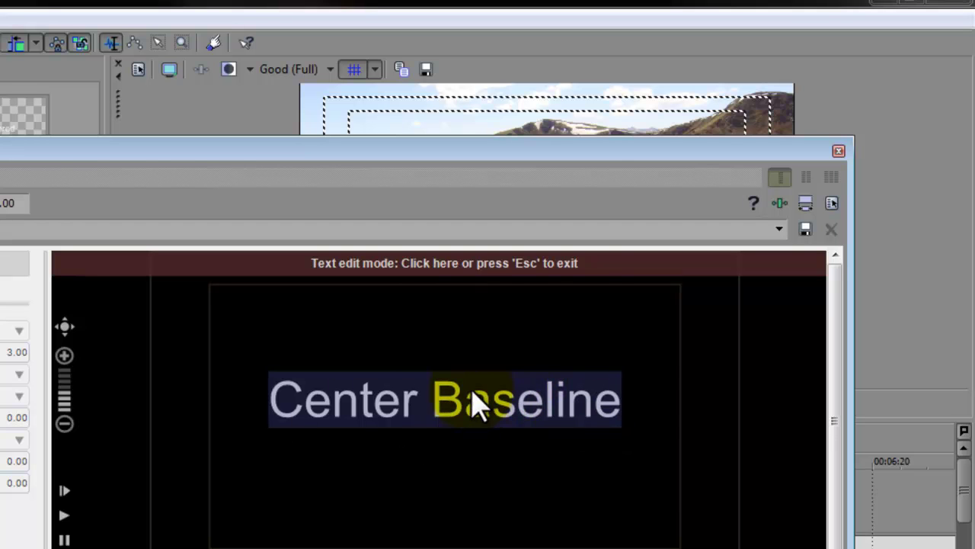
right_click(433, 392)
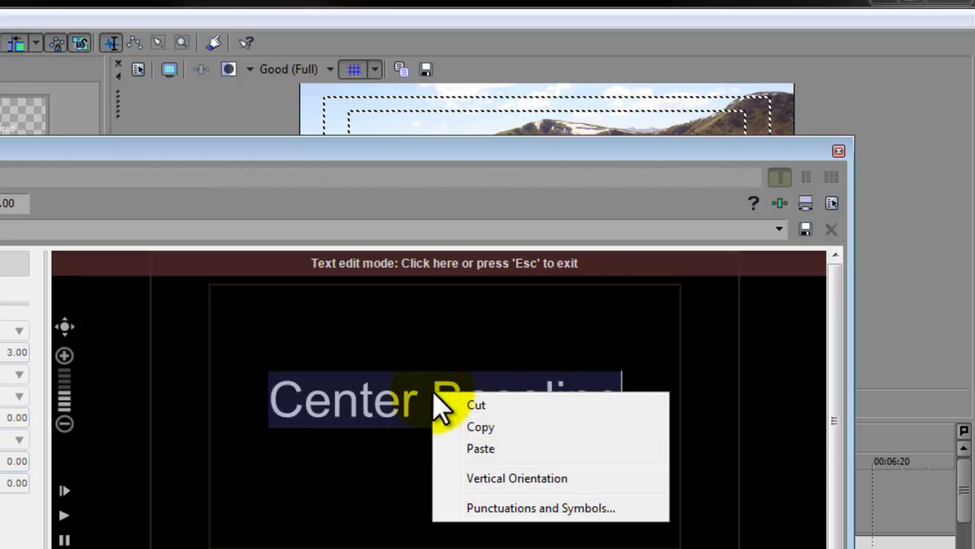
left_click(479, 448)
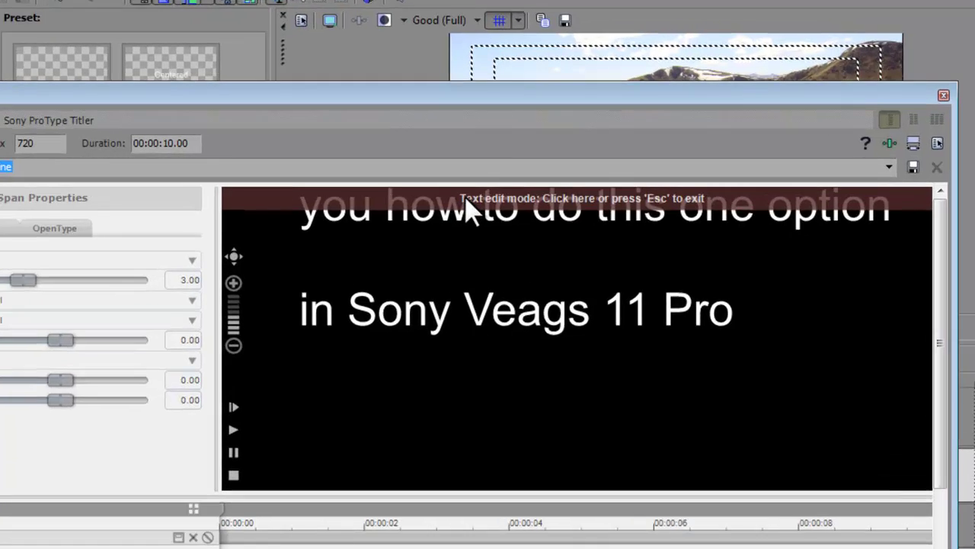
Zoom out the titler preview and scale the narration text block down to 0.68
left_click(519, 192)
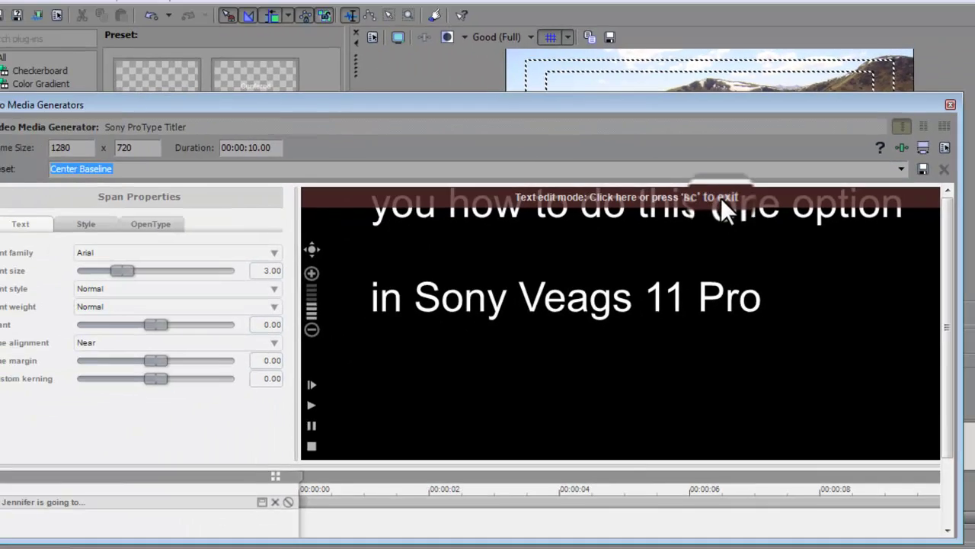
left_click(565, 221)
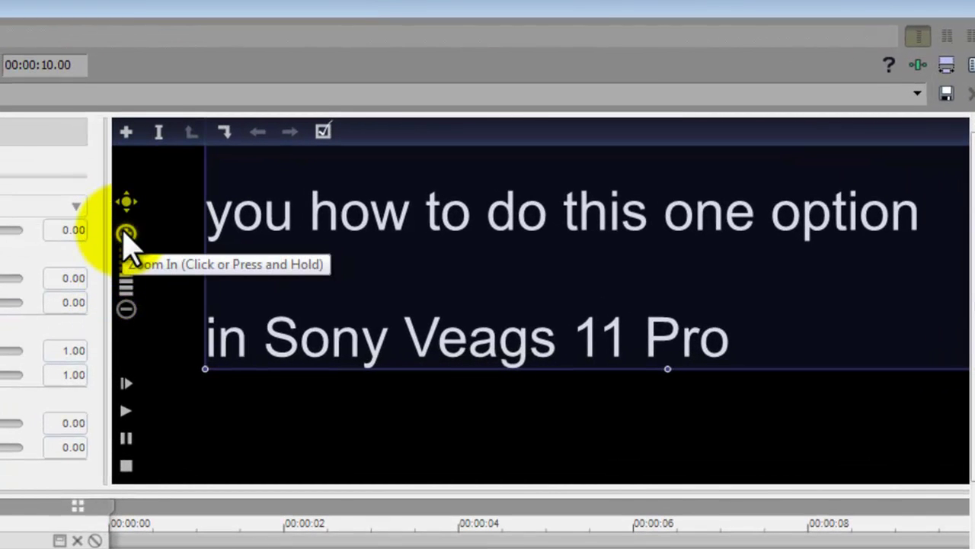
left_click(127, 309)
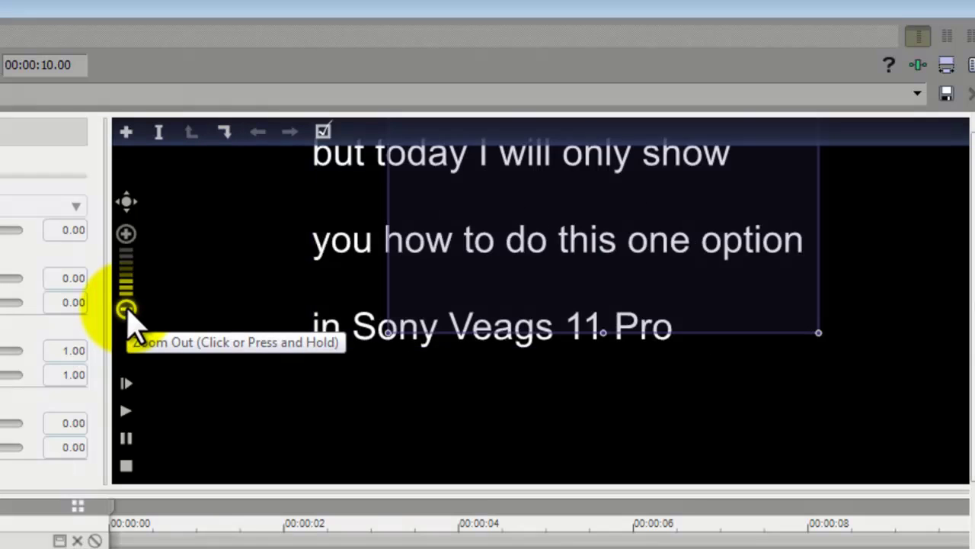
left_click(126, 309)
left_click(127, 309)
left_click(127, 309)
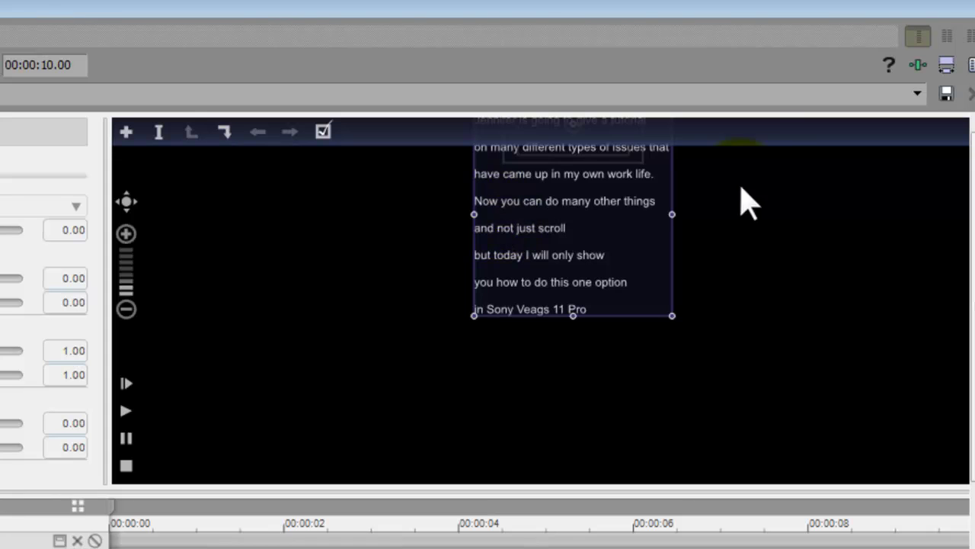
left_click_drag(731, 187, 660, 285)
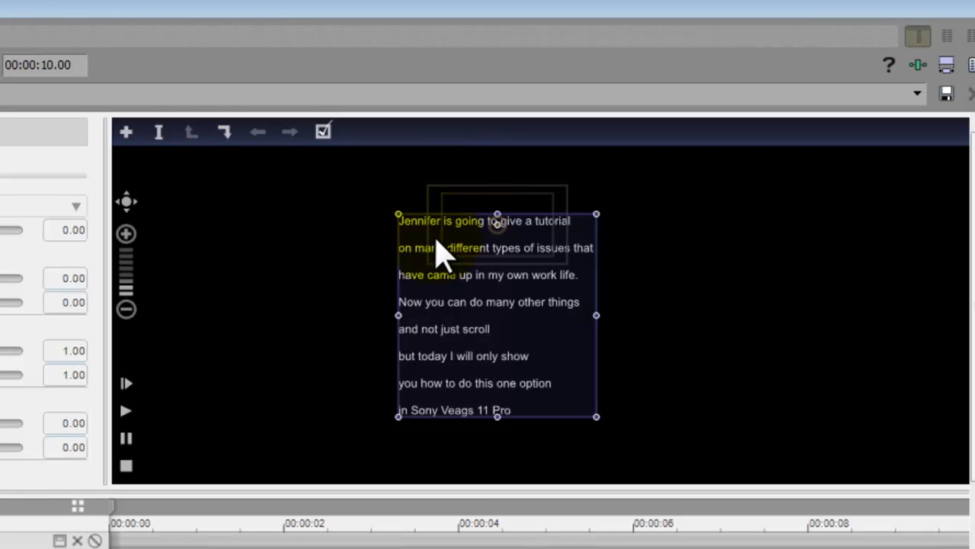
left_click_drag(597, 212, 563, 227)
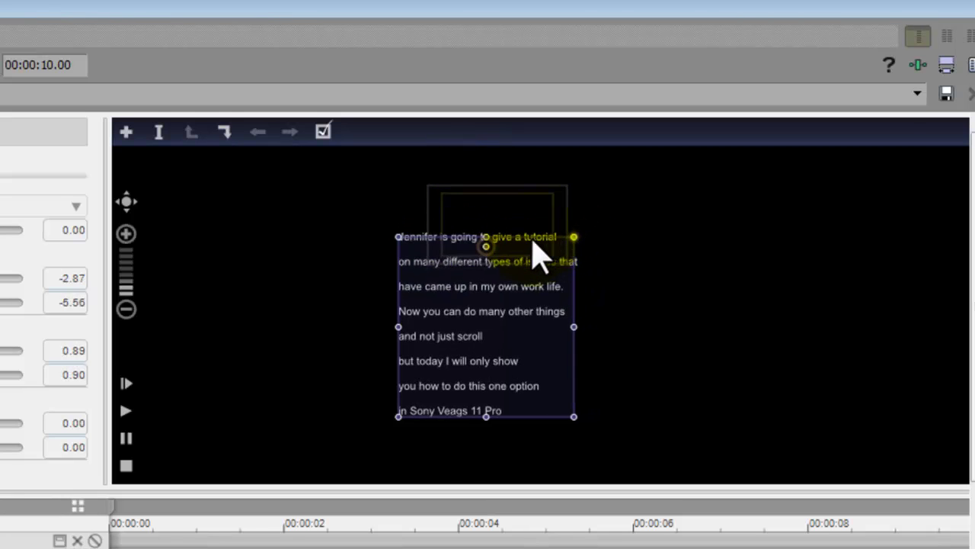
left_click_drag(526, 245, 518, 211)
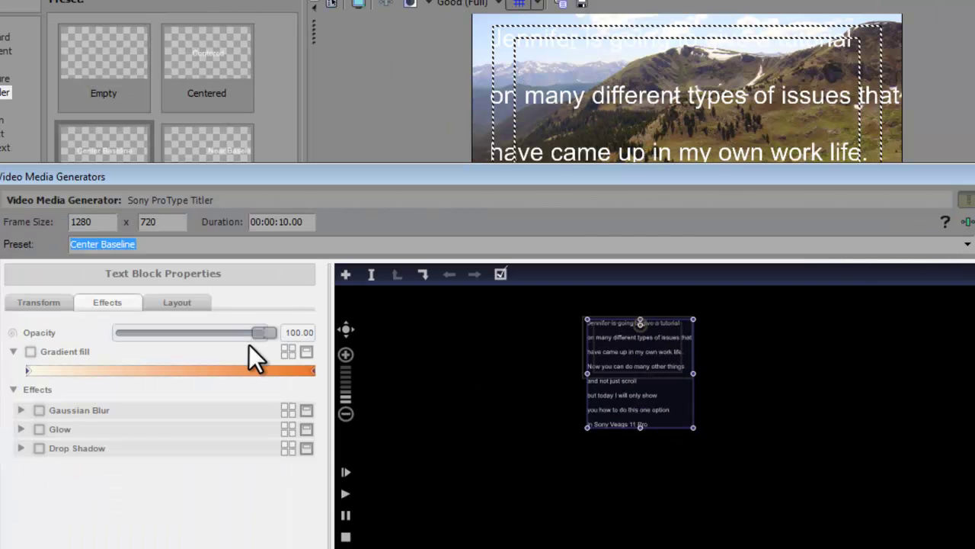
Edit the narration text and try the Aparajita font
left_click(623, 400)
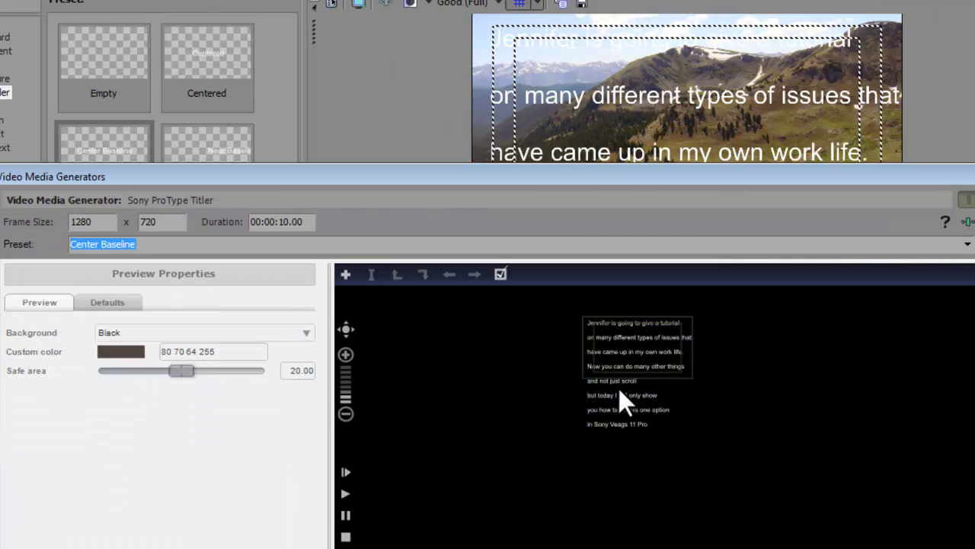
double_click(641, 351)
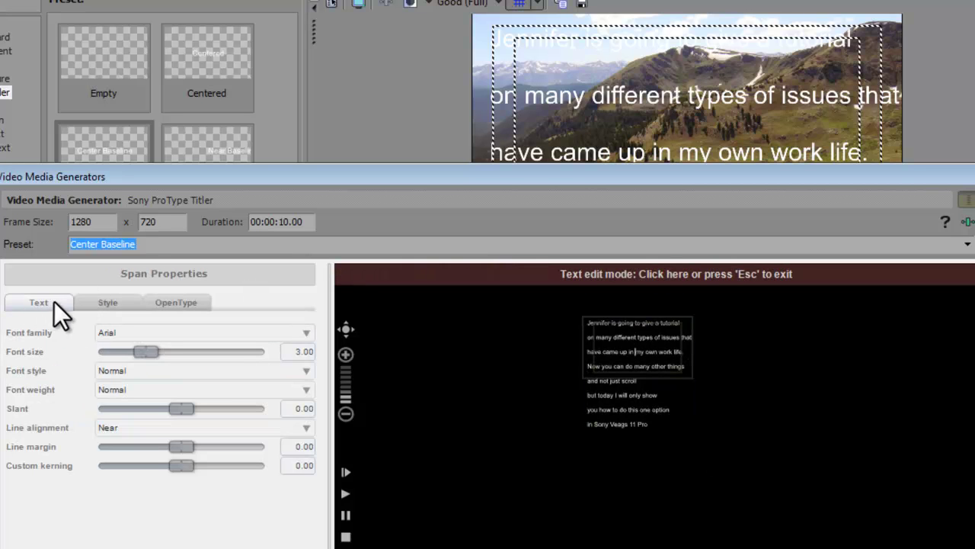
left_click(133, 333)
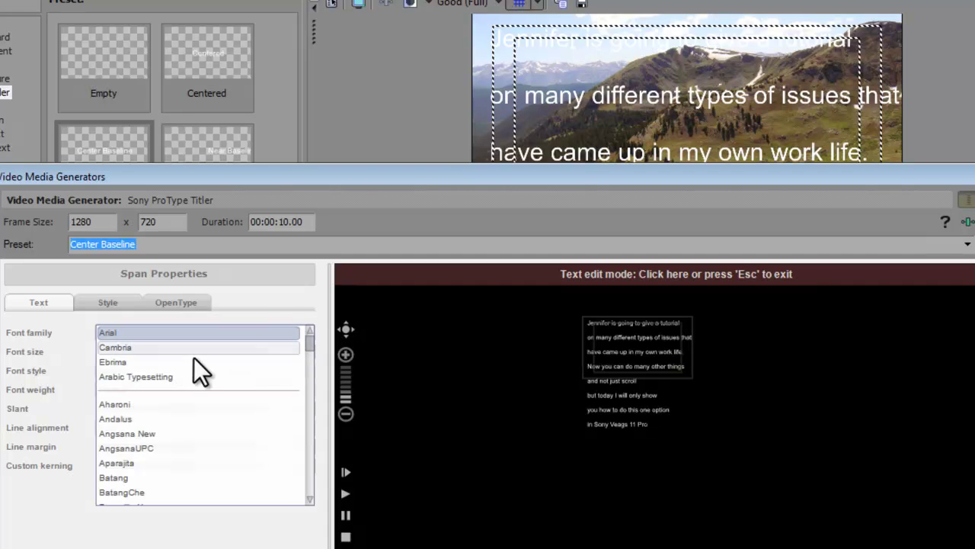
left_click(115, 463)
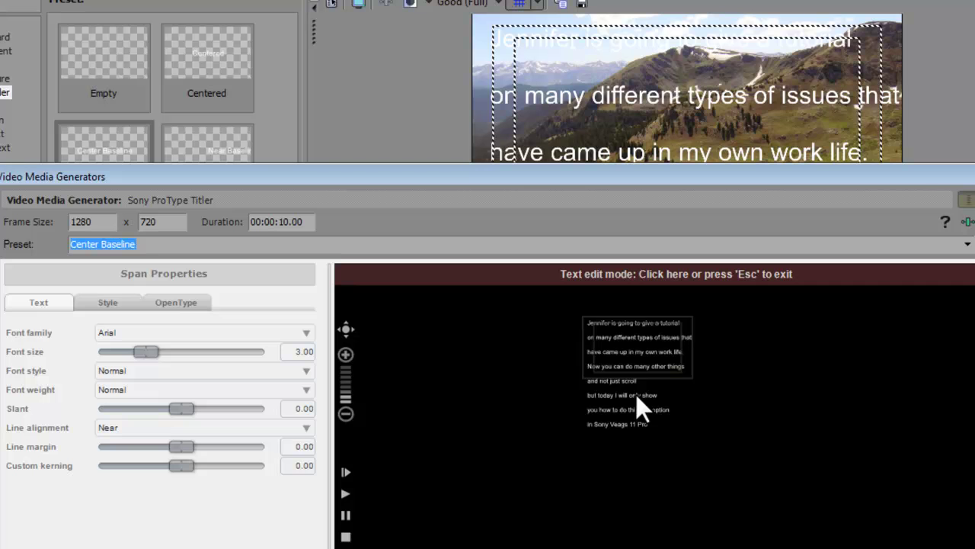
Select all narration lines and set them in the Gabriola font
key("ctrl+a")
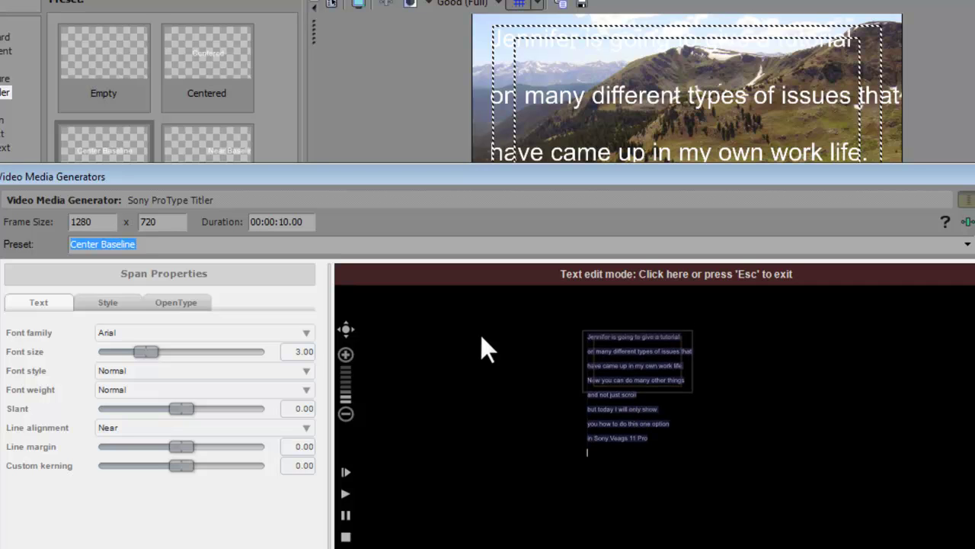
left_click(131, 329)
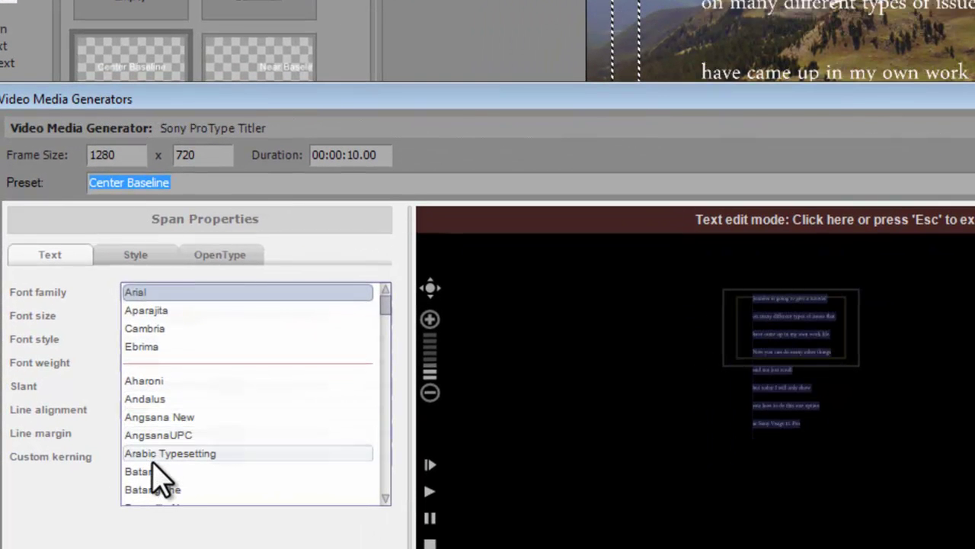
scroll(156, 479, "down", 5)
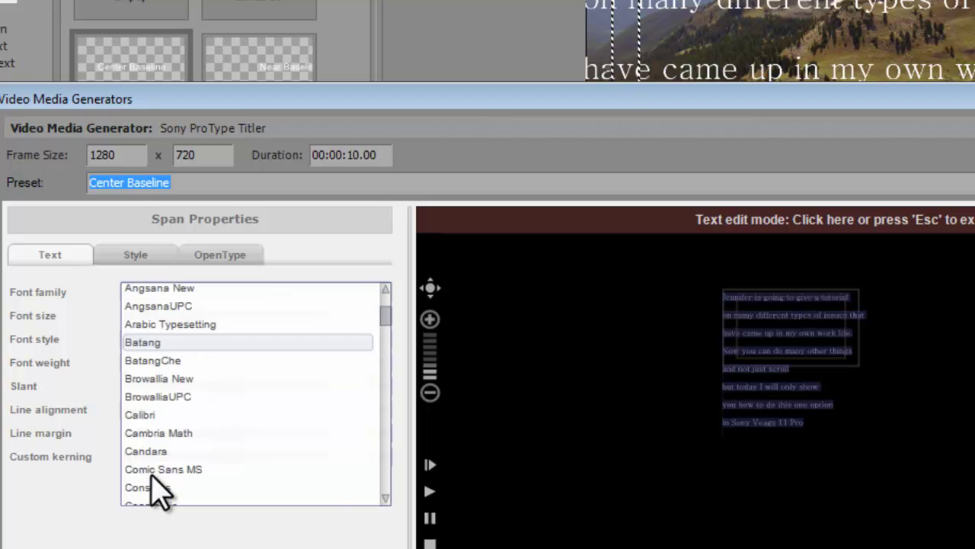
scroll(156, 468, "down", 3)
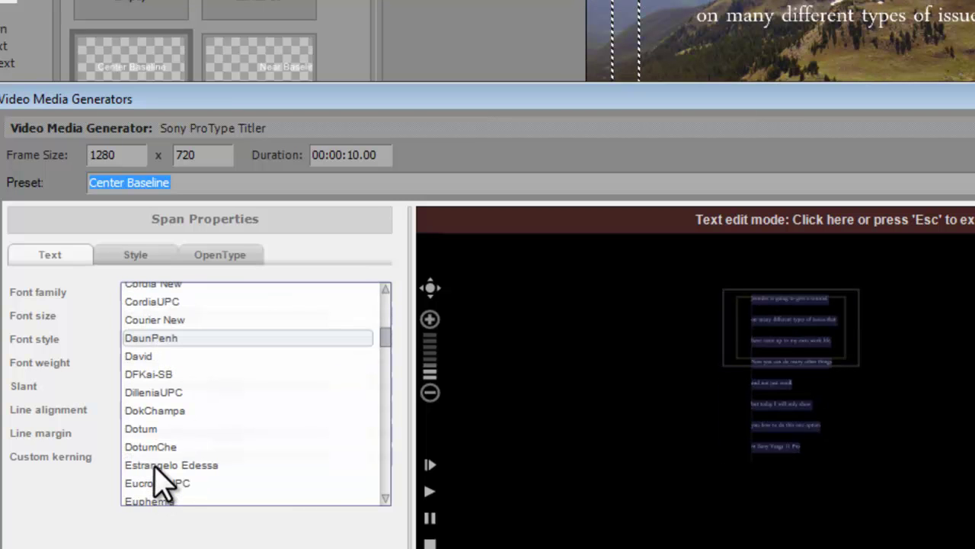
scroll(158, 478, "down", 3)
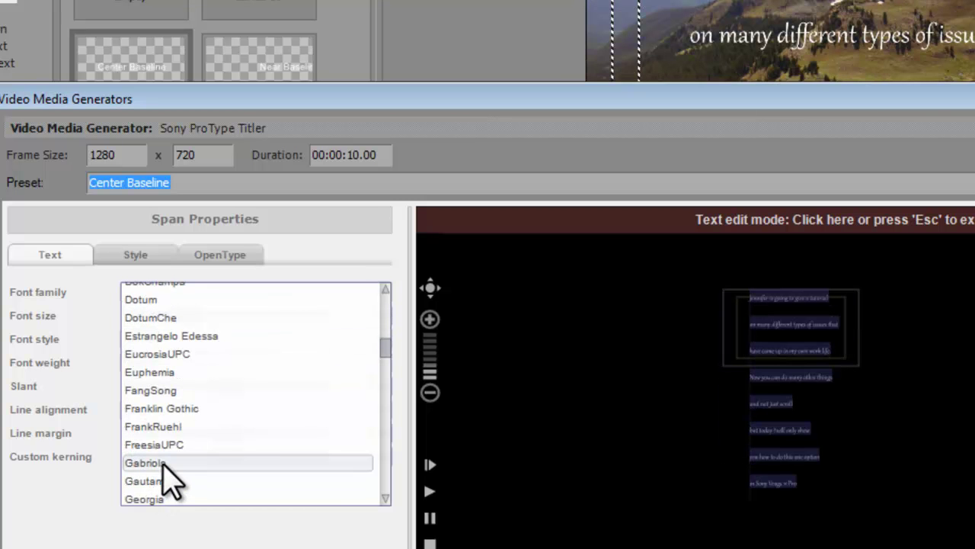
left_click(162, 464)
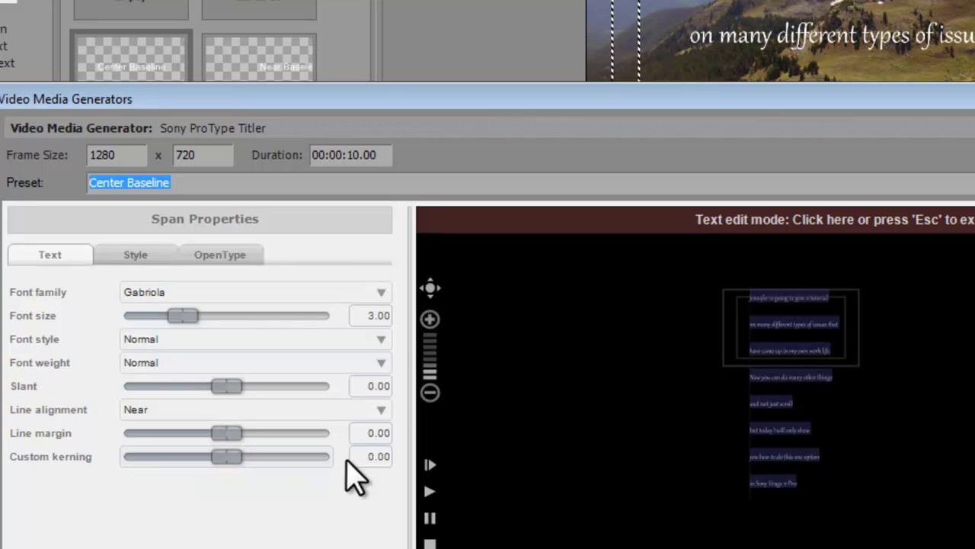
Set the text fill colour to yellow, about RGB 210, 203, 36
left_click(137, 259)
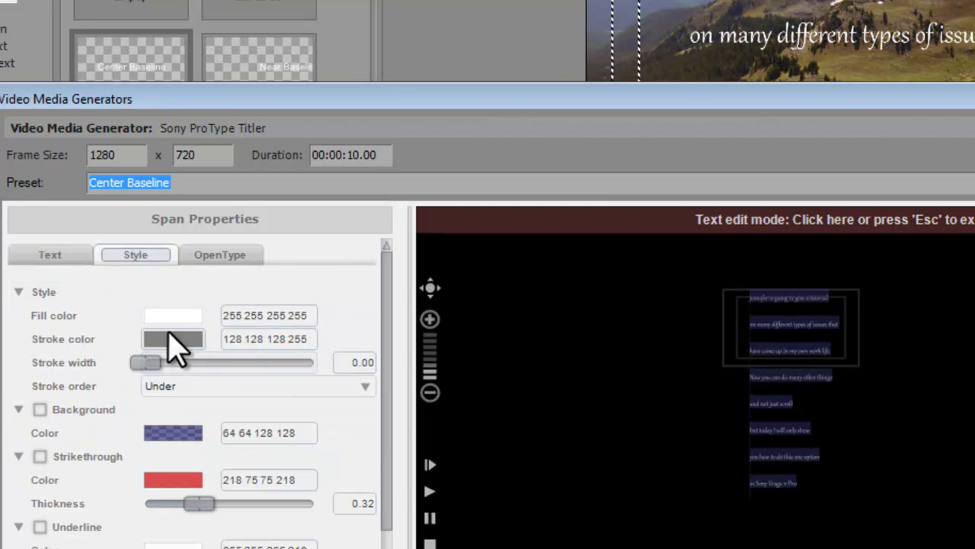
left_click(174, 315)
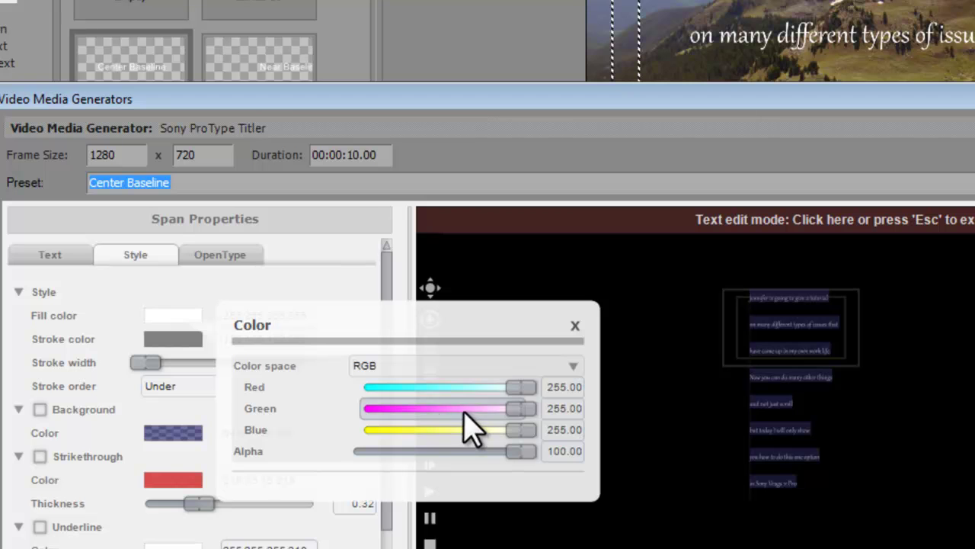
left_click_drag(463, 408, 416, 432)
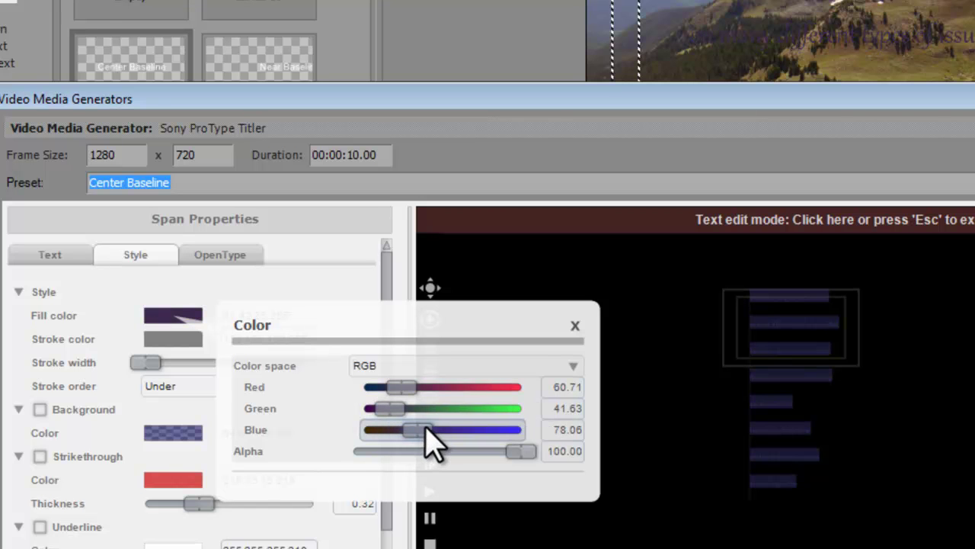
left_click_drag(401, 405, 474, 405)
left_click_drag(409, 388, 493, 404)
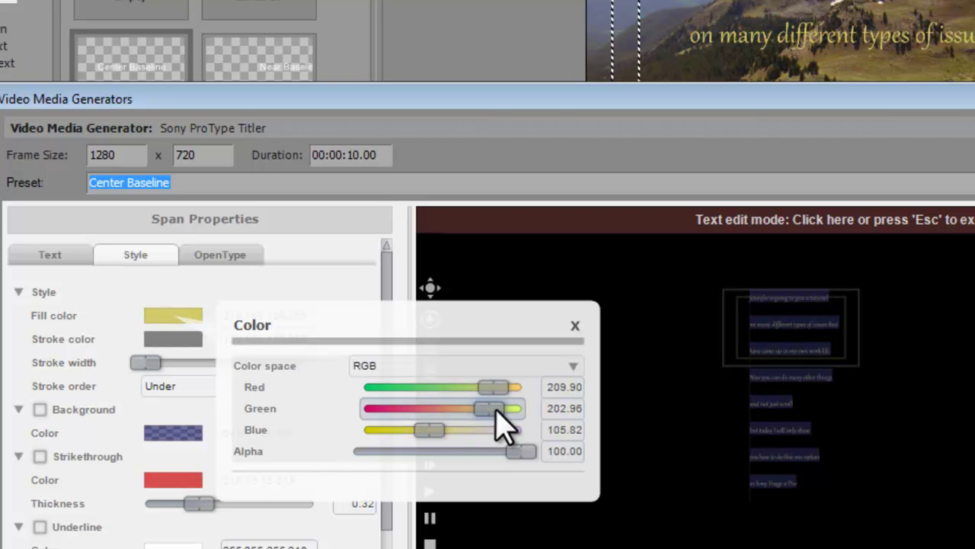
left_click(400, 431)
left_click_drag(397, 430, 388, 431)
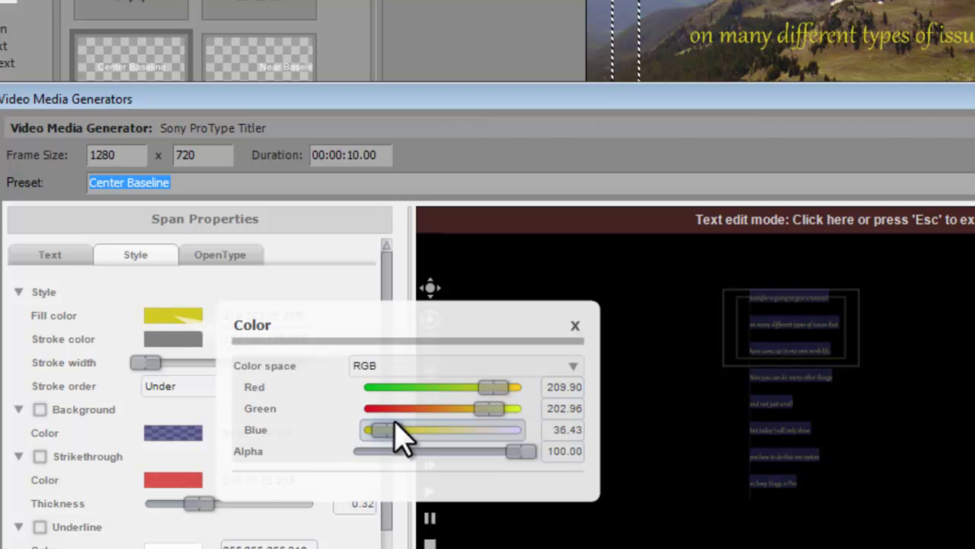
left_click(50, 256)
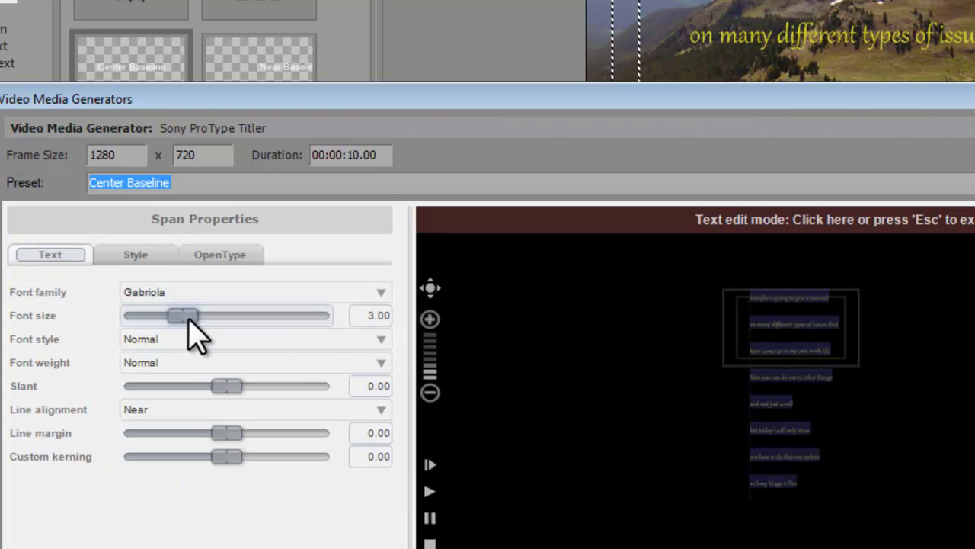
Set the font to Candara with Center line alignment and Normal style
left_click(174, 293)
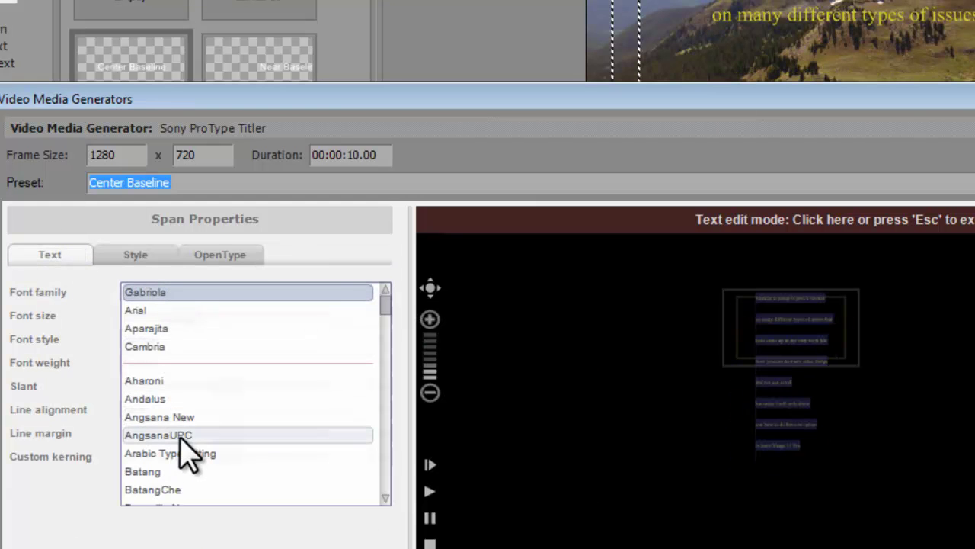
scroll(187, 452, "down", 3)
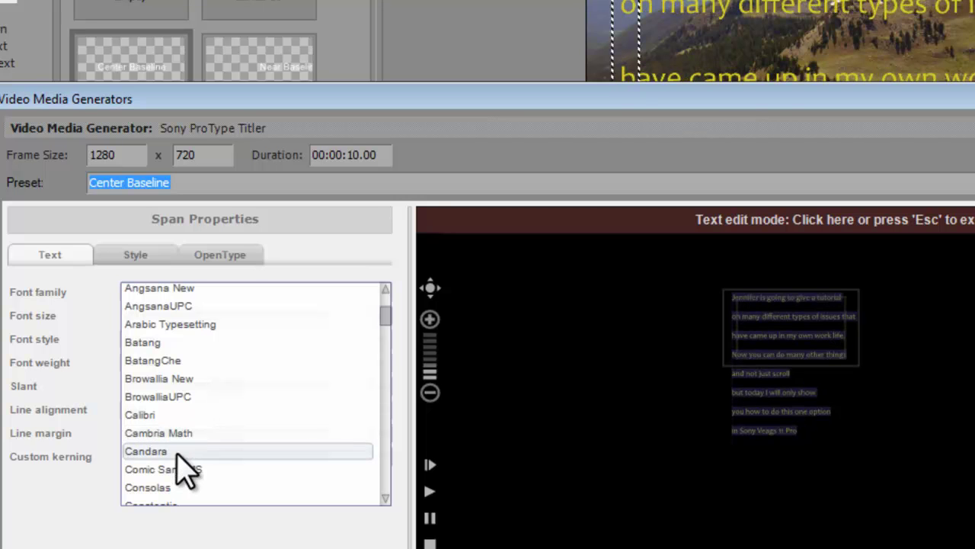
left_click(177, 452)
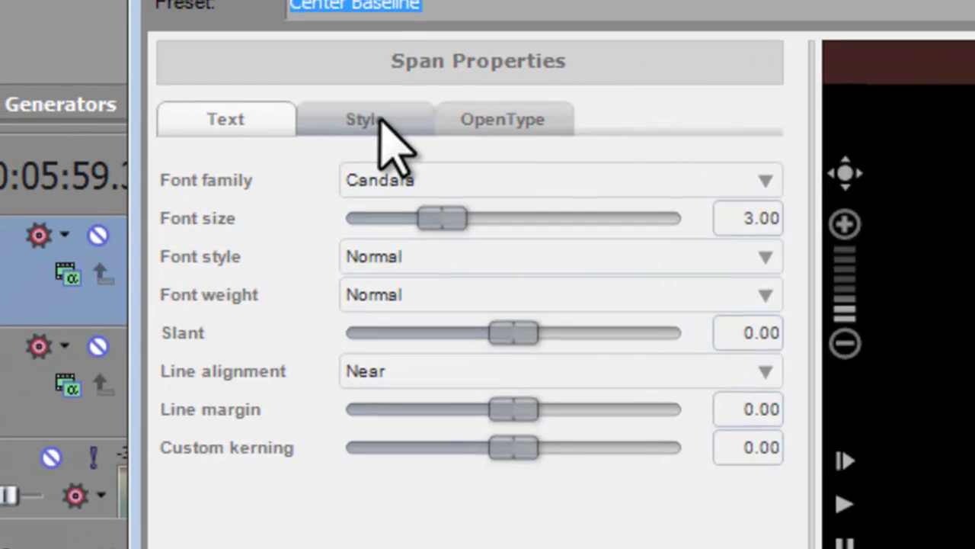
left_click(388, 371)
left_click(402, 432)
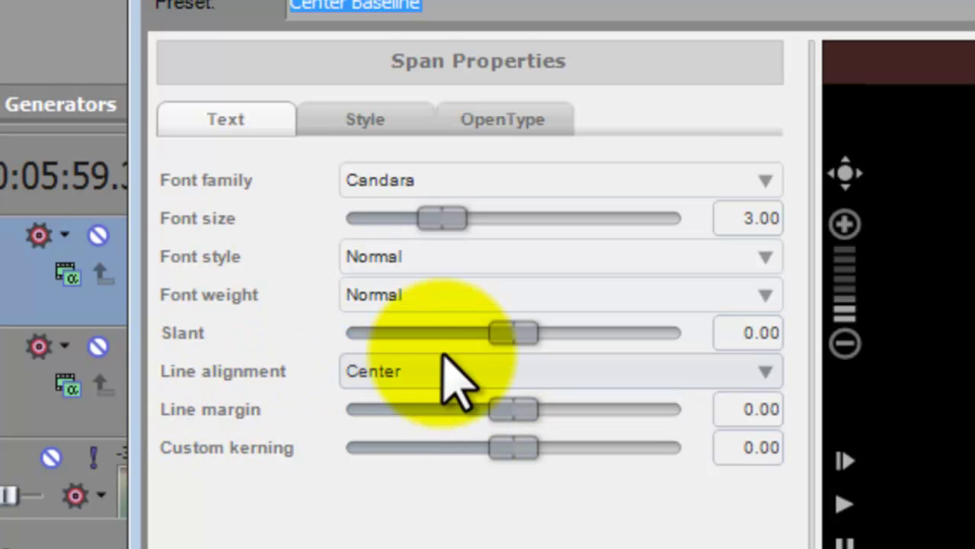
left_click(395, 257)
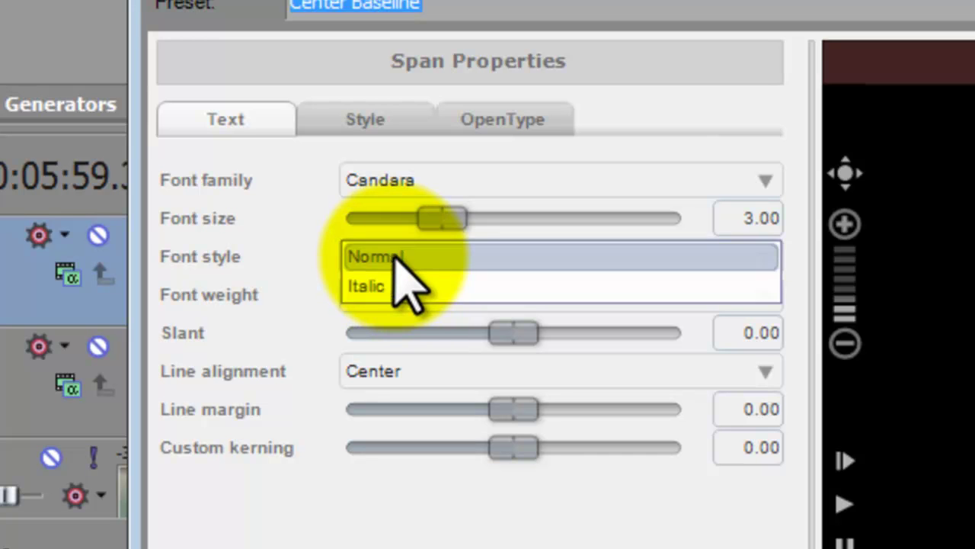
left_click(394, 257)
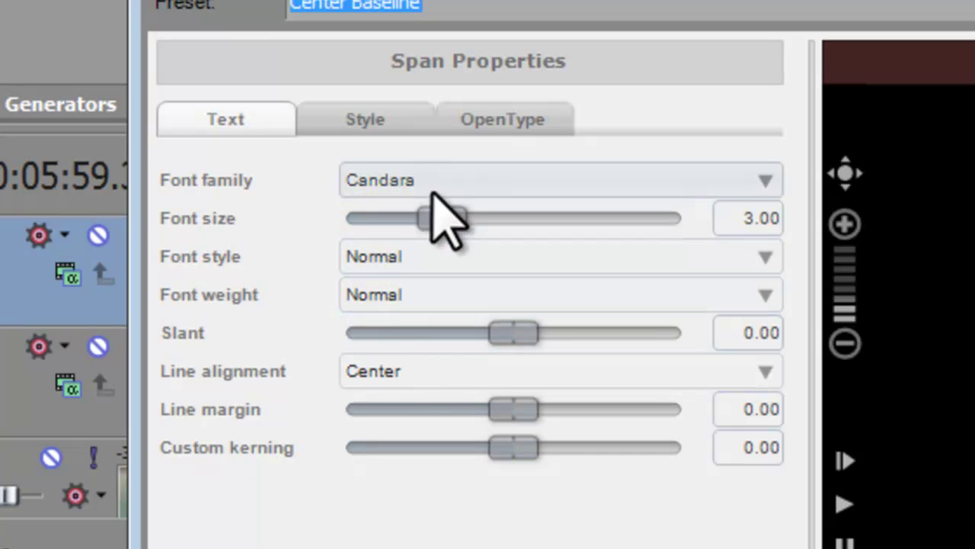
Reduce the font size to 2.60 and drag the text block down below the frame
left_click_drag(465, 213, 435, 212)
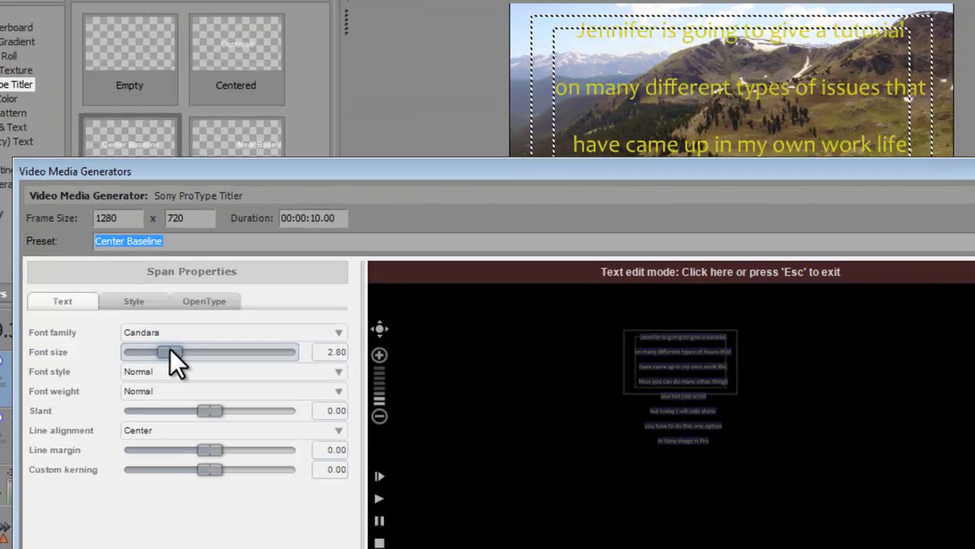
left_click_drag(163, 354, 158, 354)
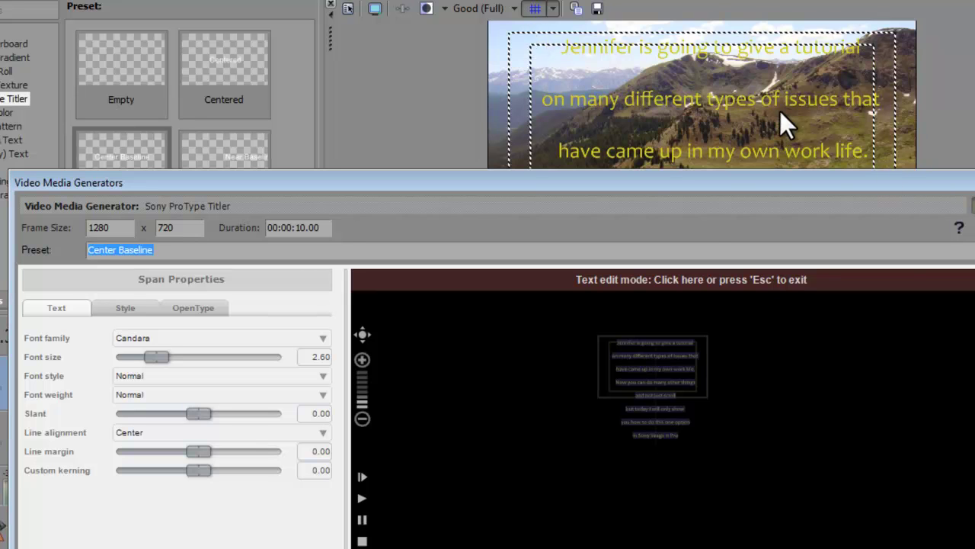
left_click(718, 281)
left_click_drag(668, 381, 668, 431)
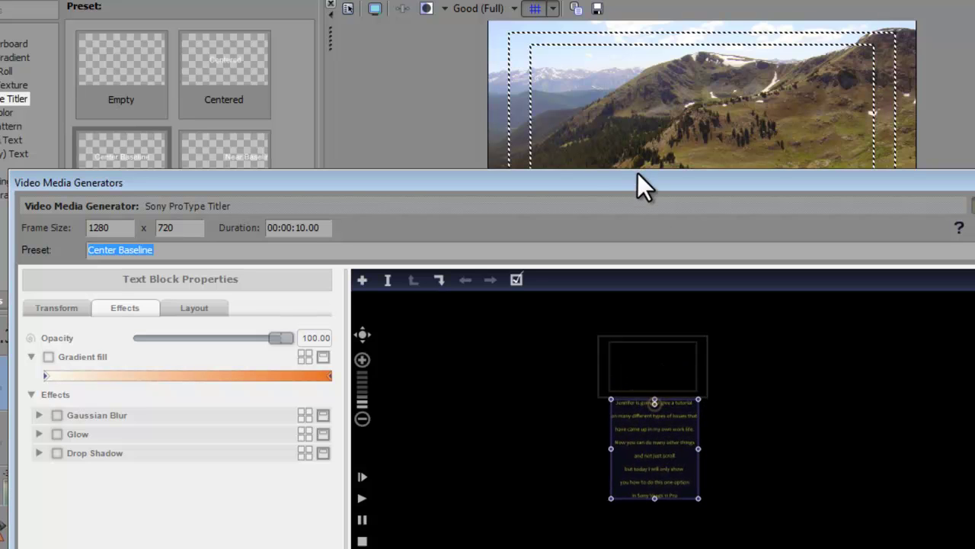
left_click_drag(638, 180, 588, 58)
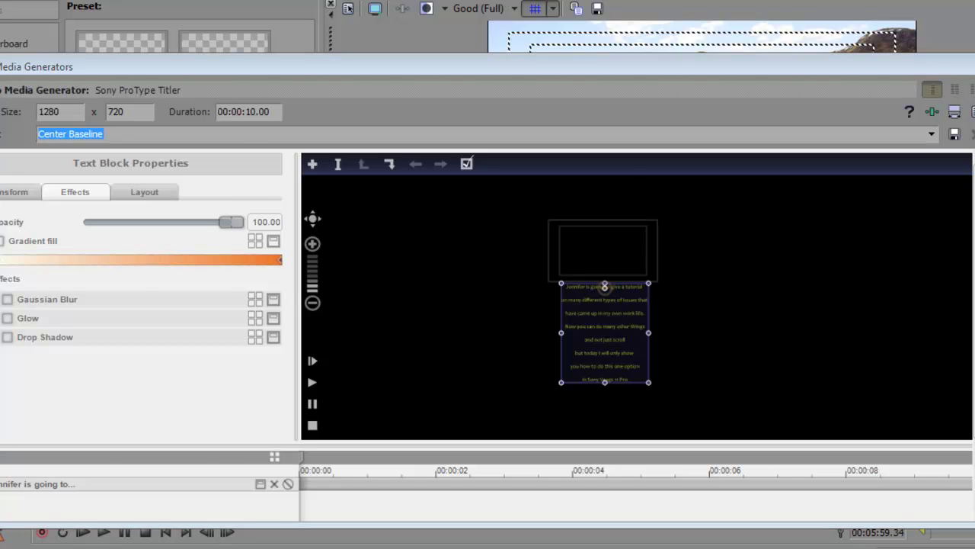
Close the titler, select the title event and enlarge the timeline area
left_click(534, 384)
left_click(535, 390)
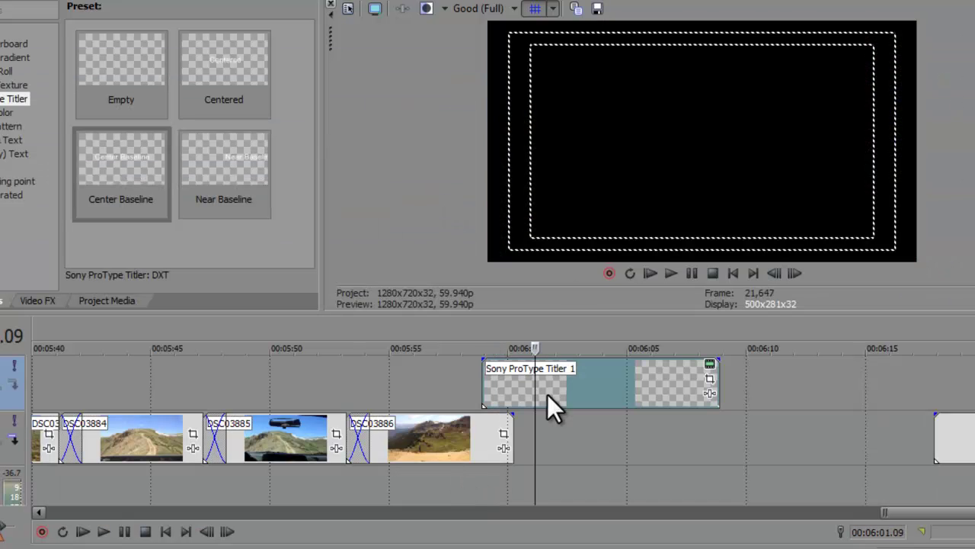
left_click(656, 394)
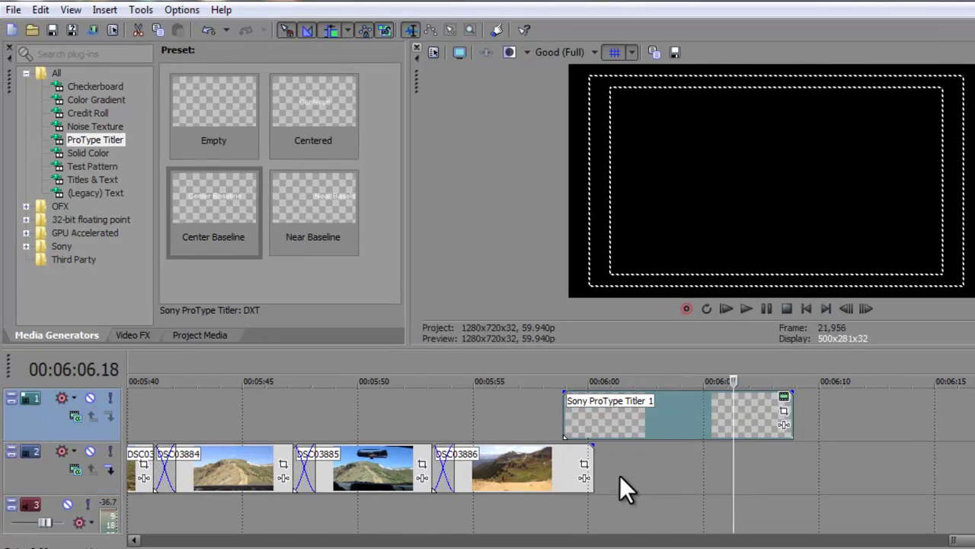
left_click_drag(833, 345, 833, 271)
Place pro type titler vo.wav from the vo bin onto audio track 3
left_click(190, 260)
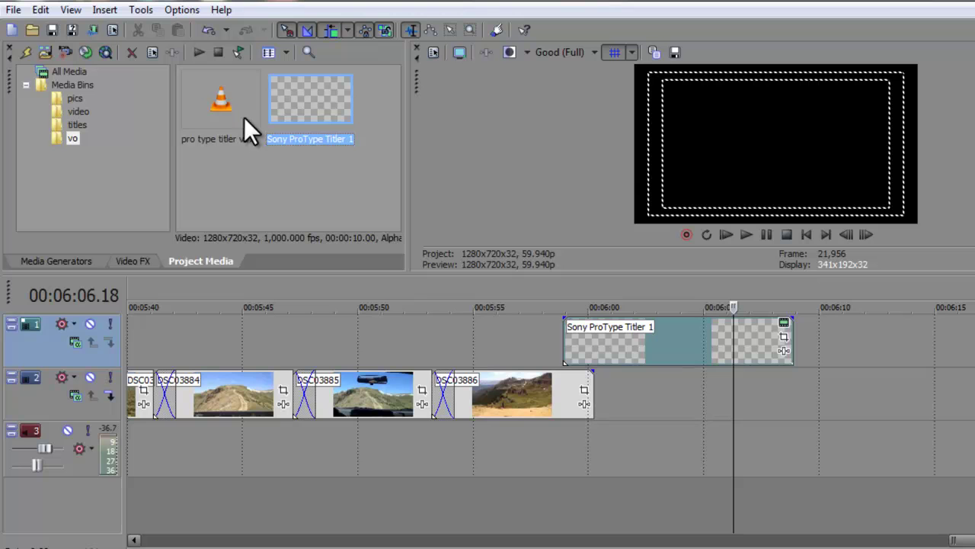
left_click(222, 111)
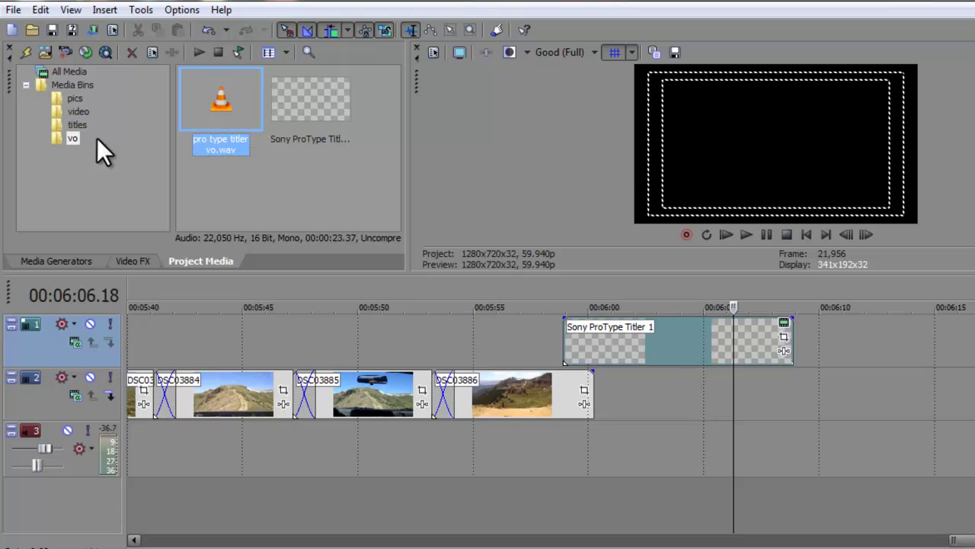
left_click_drag(208, 101, 560, 440)
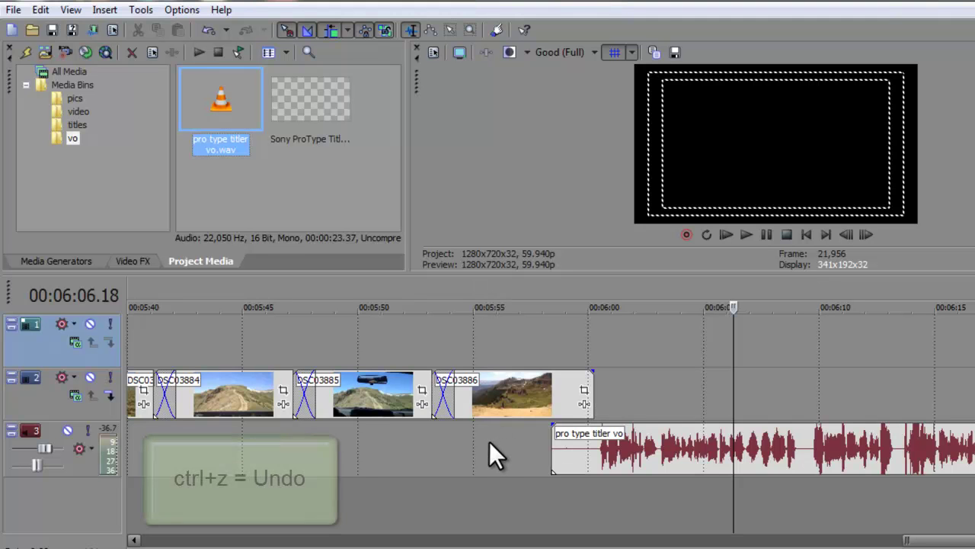
key("ctrl+z")
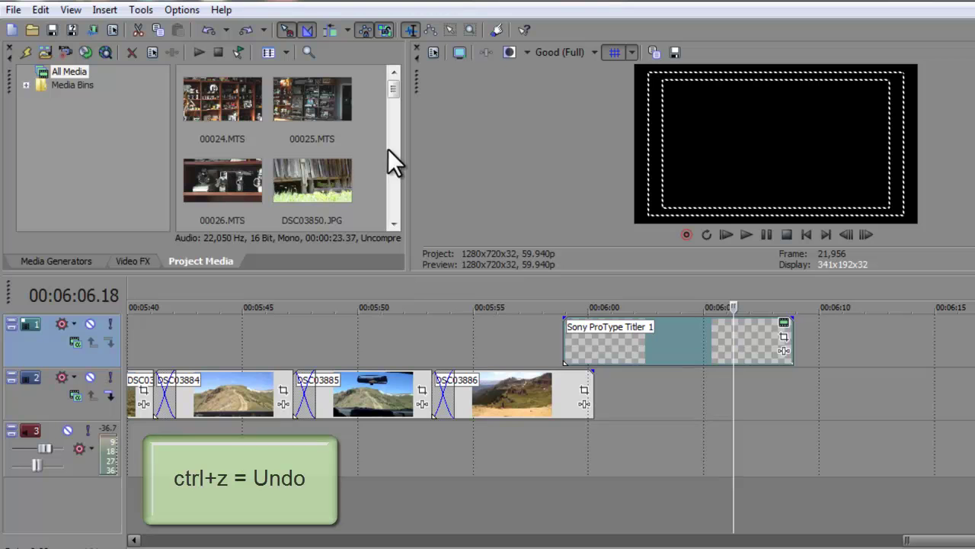
left_click(25, 84)
left_click(74, 139)
left_click_drag(221, 105, 592, 453)
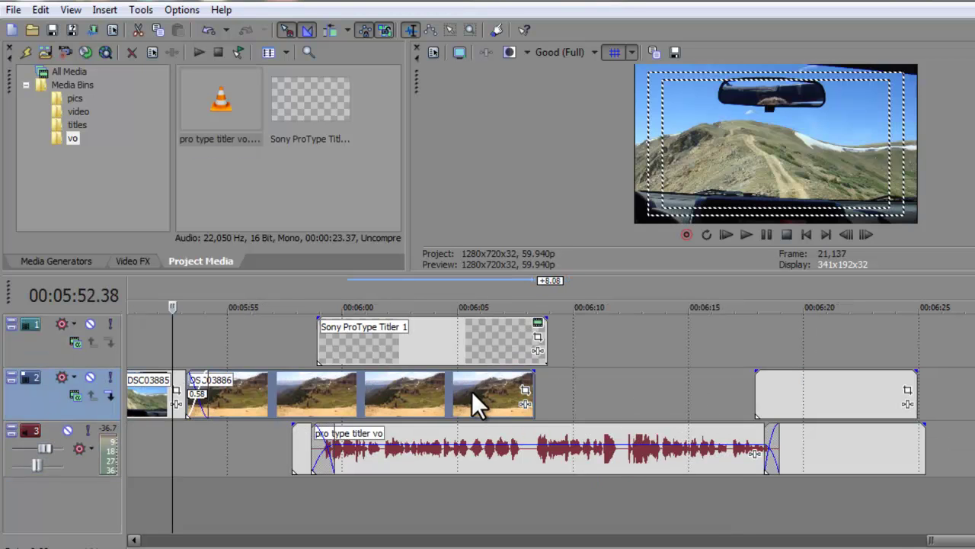
Lengthen DSC03886 and align the title event with the voiceover, from 5:55 to 6:14
left_click(472, 391)
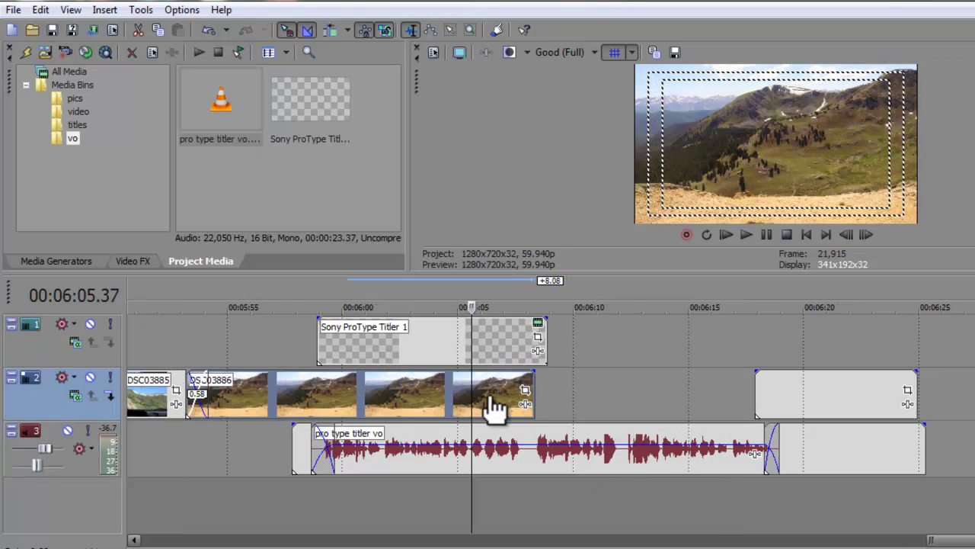
left_click_drag(535, 398, 811, 390)
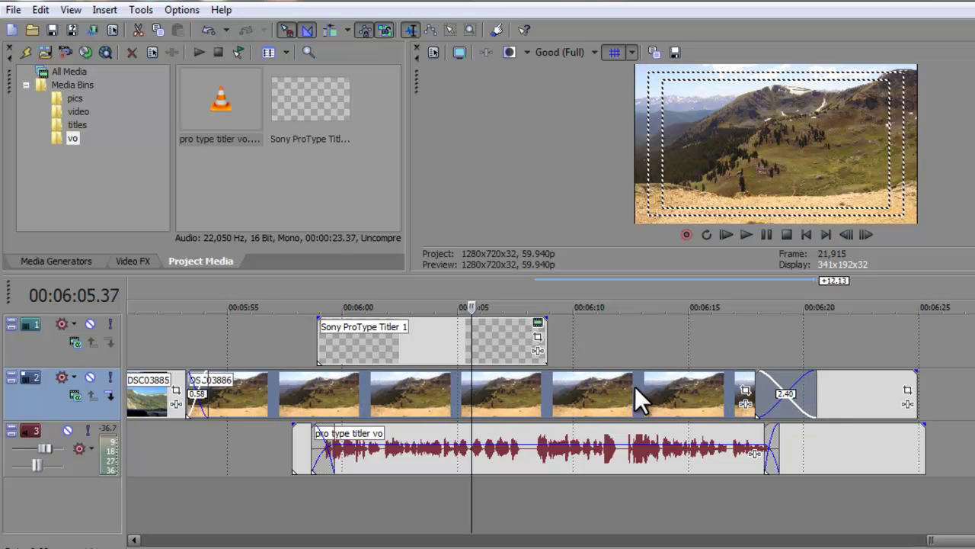
left_click_drag(496, 351, 537, 357)
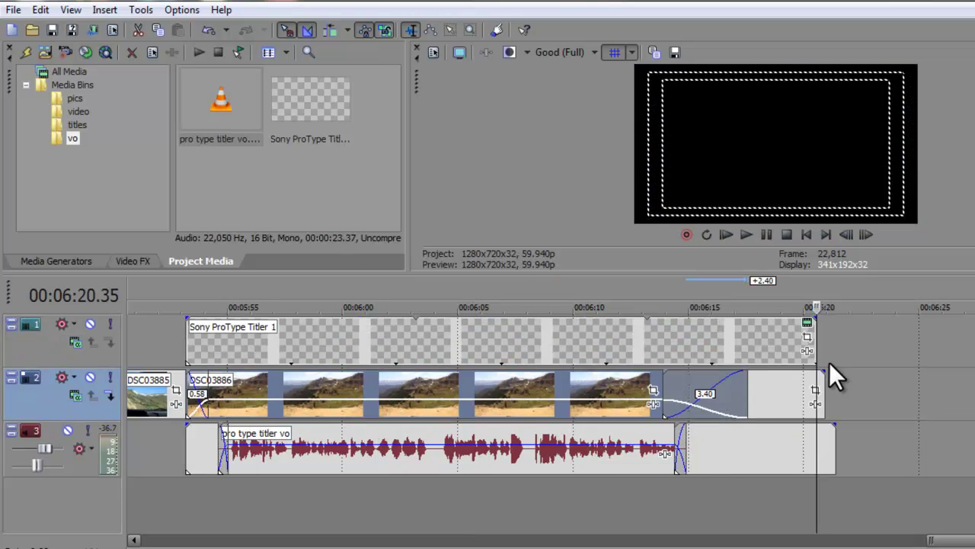
left_click(814, 358)
left_click_drag(814, 358, 684, 364)
left_click(582, 337)
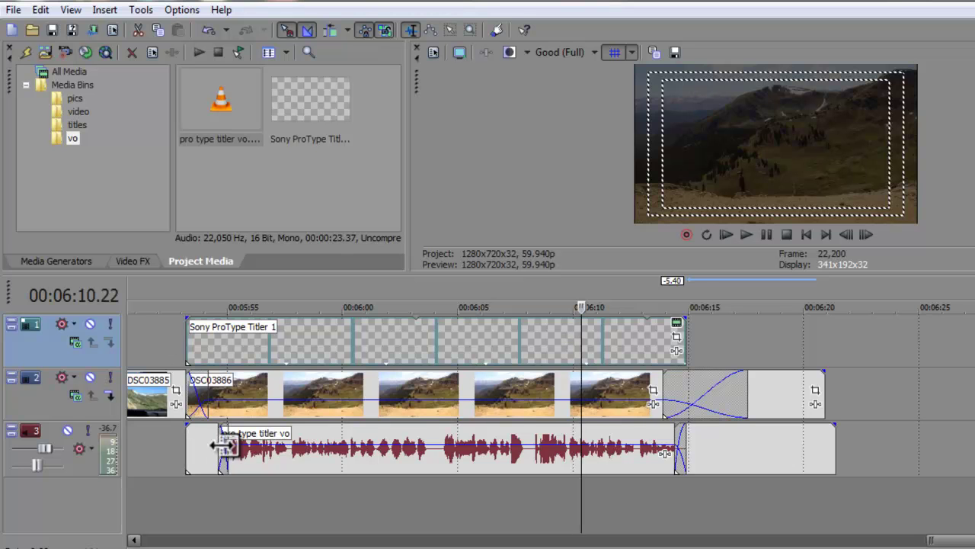
left_click_drag(230, 345, 263, 345)
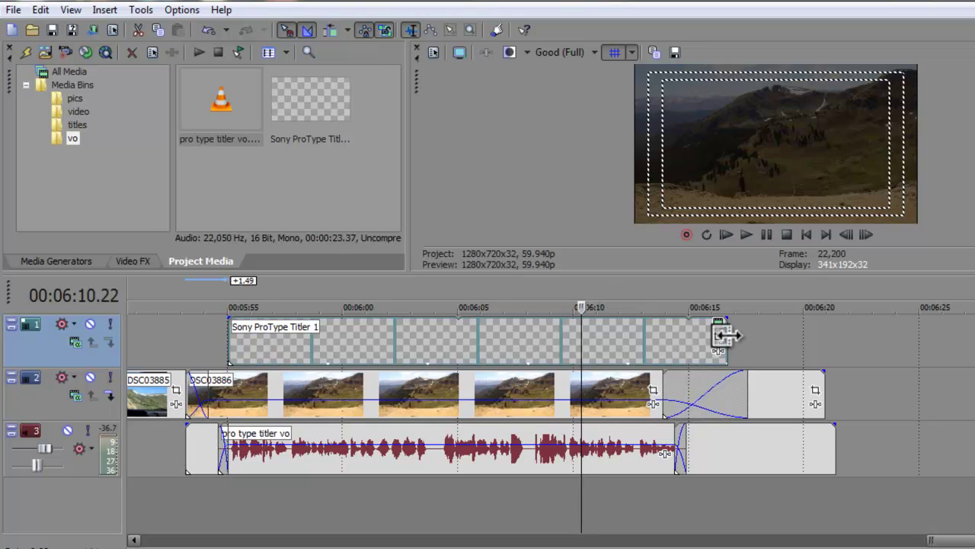
left_click_drag(718, 338, 673, 339)
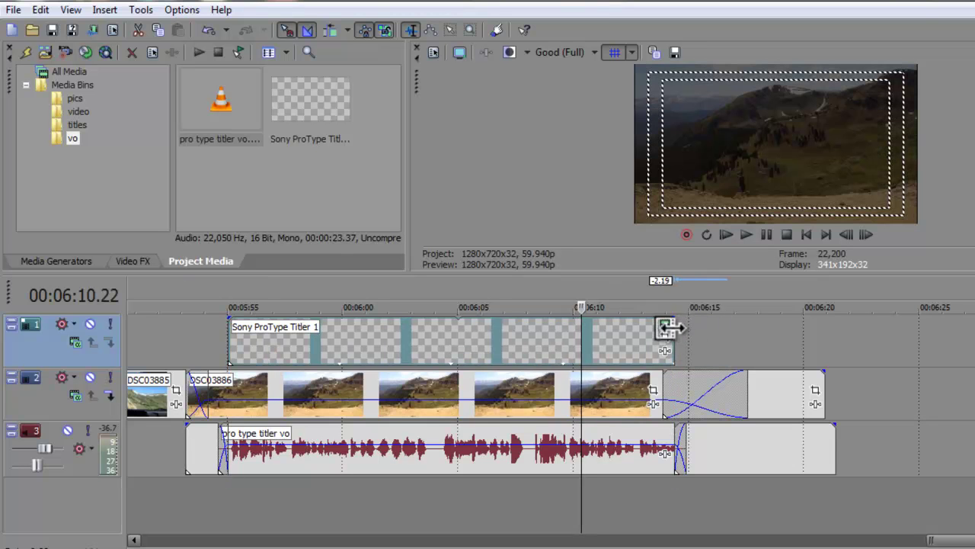
At about 5:58, keyframe the title text's Offset Y so the text rises to 40.00
left_click(311, 358)
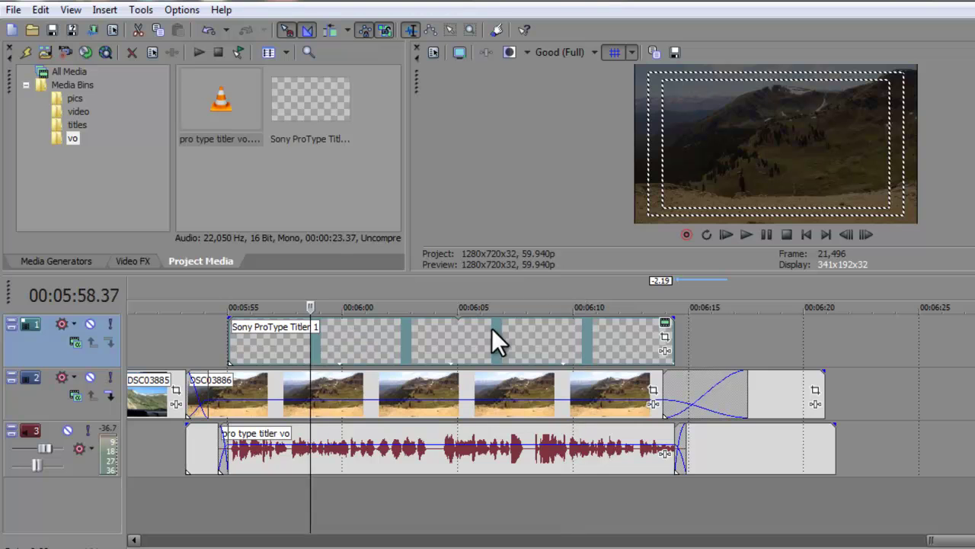
left_click(665, 329)
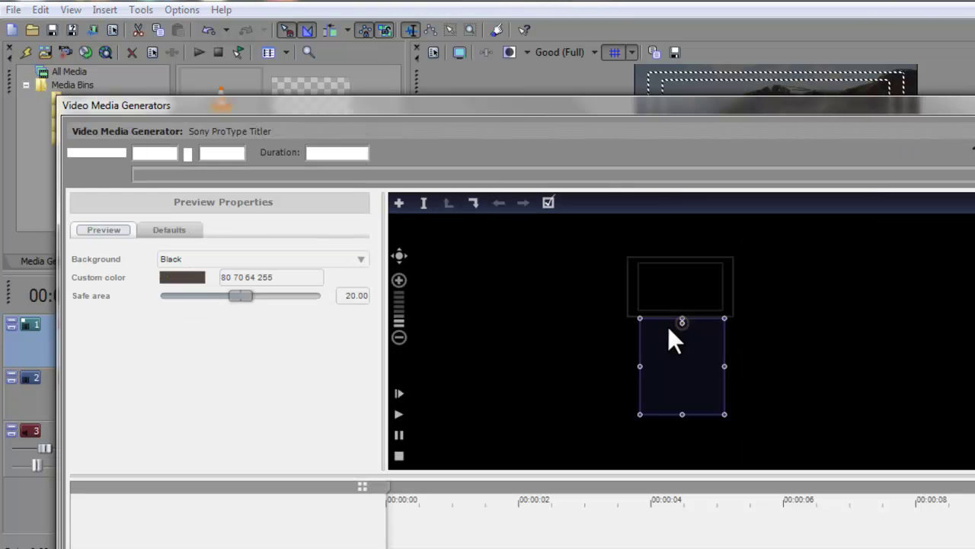
left_click(99, 230)
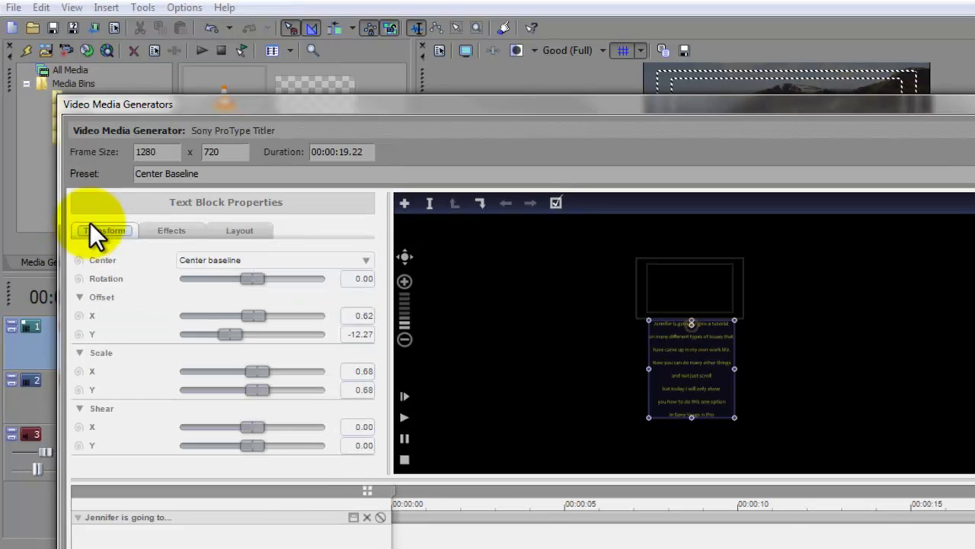
left_click(79, 334)
left_click_drag(227, 333, 250, 330)
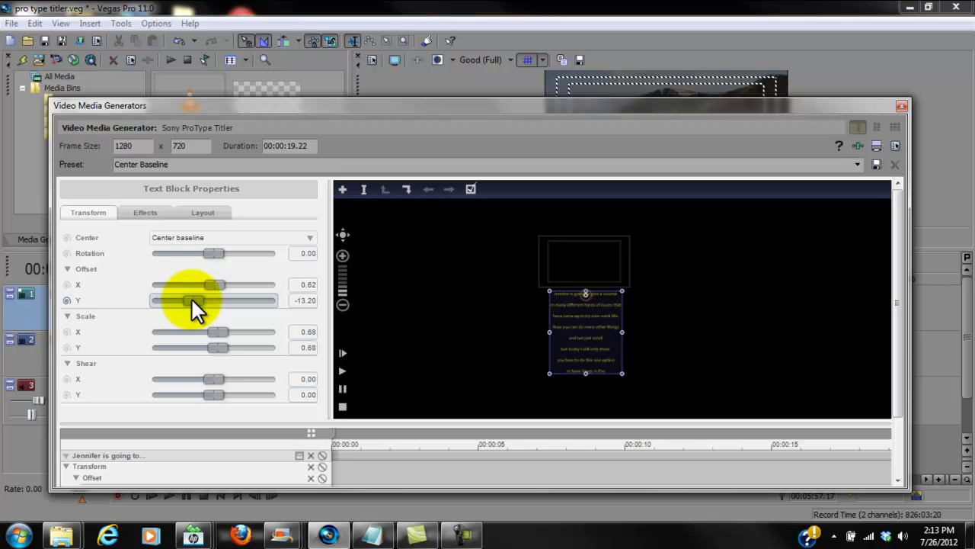
left_click_drag(190, 297, 213, 301)
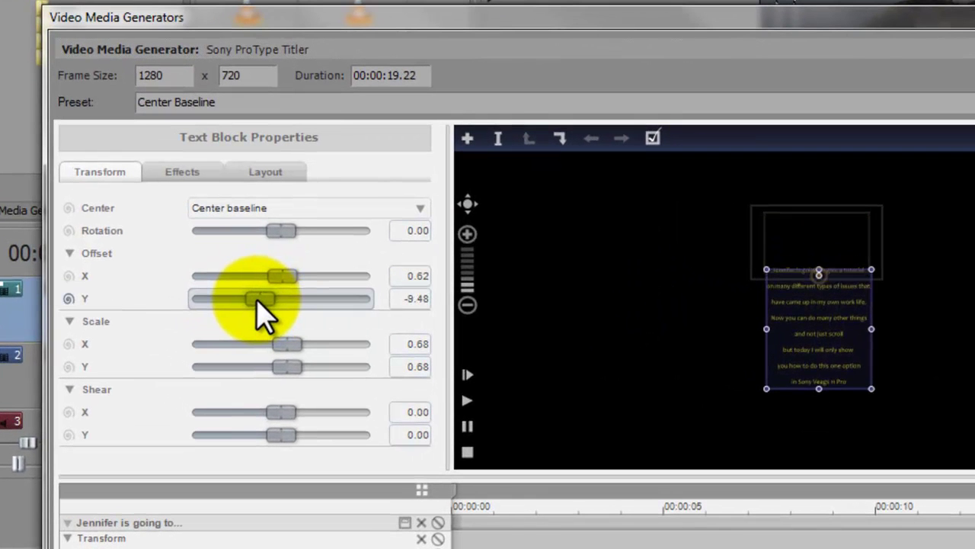
mouse_move(259, 313)
left_mouse_down()
mouse_move(253, 299)
mouse_move(273, 300)
mouse_move(251, 300)
left_mouse_up()
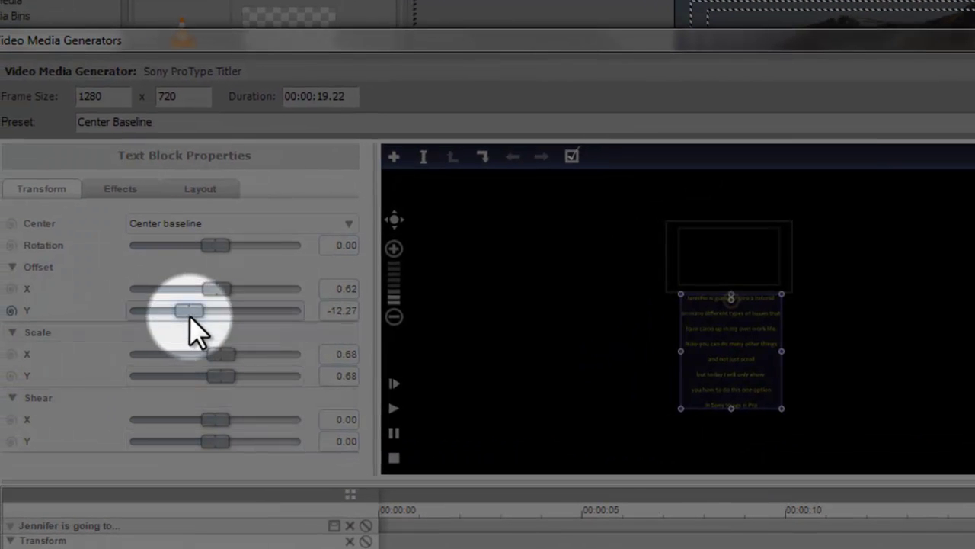
left_click_drag(140, 313, 308, 315)
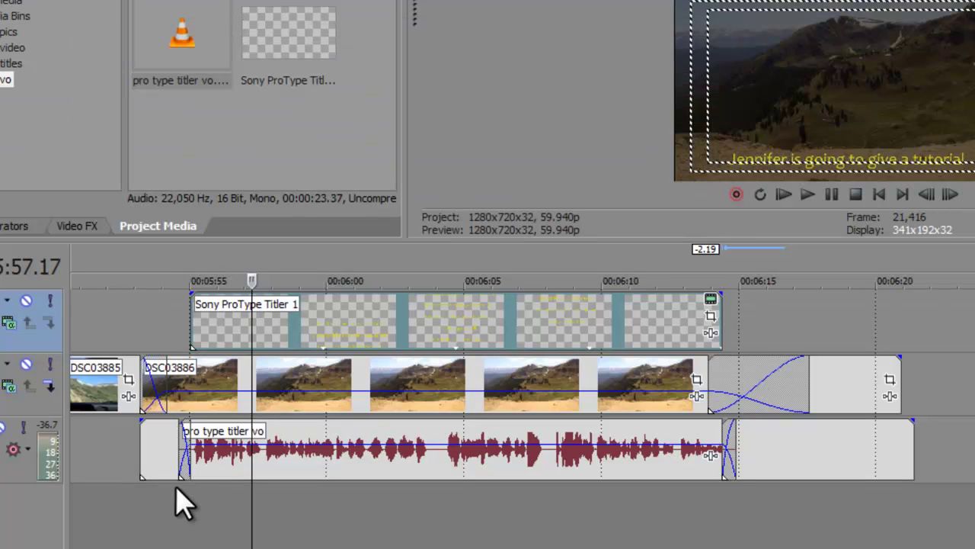
Check sync with the voiceover, add a short title fade-in, shift it 0.30 s later, and trim its end
left_click(162, 470)
key("space")
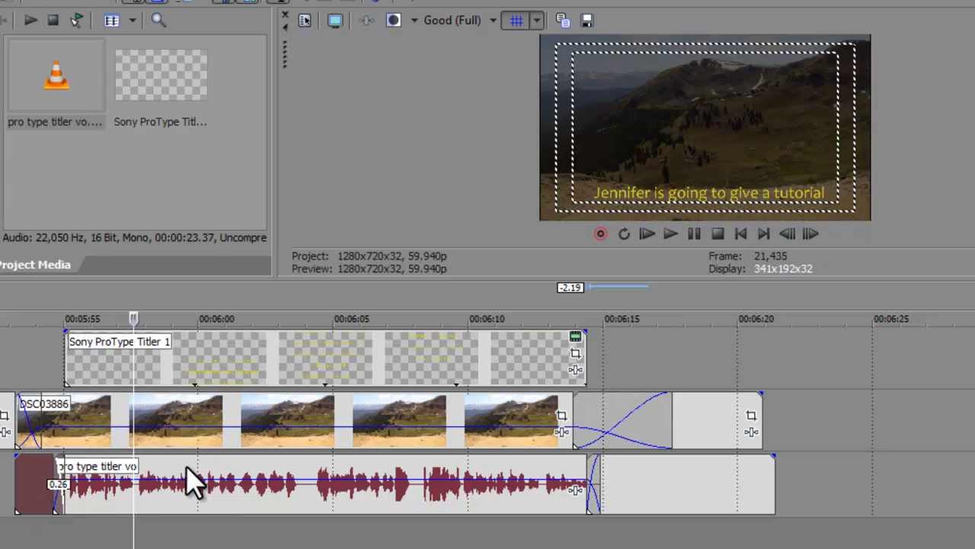
left_click_drag(52, 326, 78, 327)
left_click(97, 358)
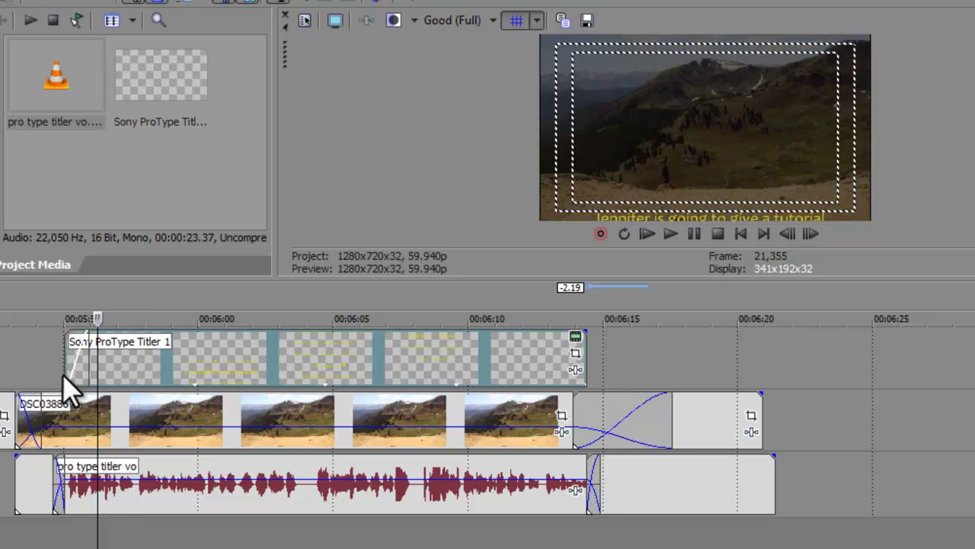
left_click_drag(119, 370, 131, 373)
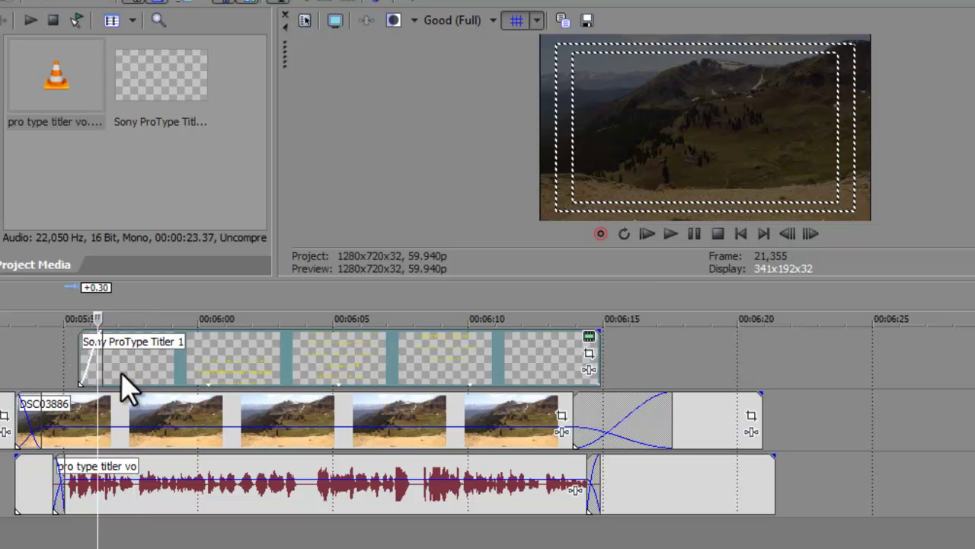
mouse_move(599, 358)
left_mouse_down()
mouse_move(566, 359)
mouse_move(581, 354)
left_mouse_up()
Match the title animation to the 18.52 s event and set the text's start offset to X 0.34, Y -8.35
double_click(557, 351)
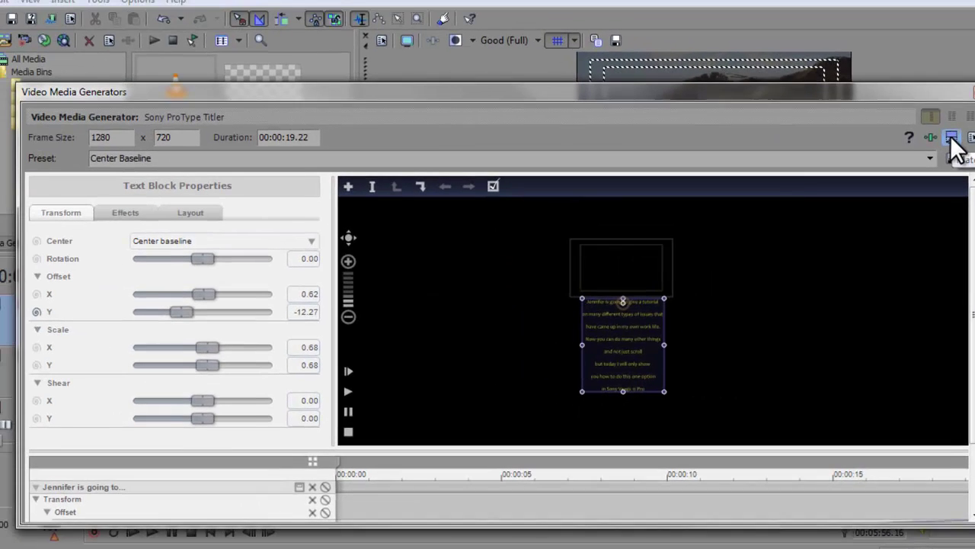
left_click(849, 76)
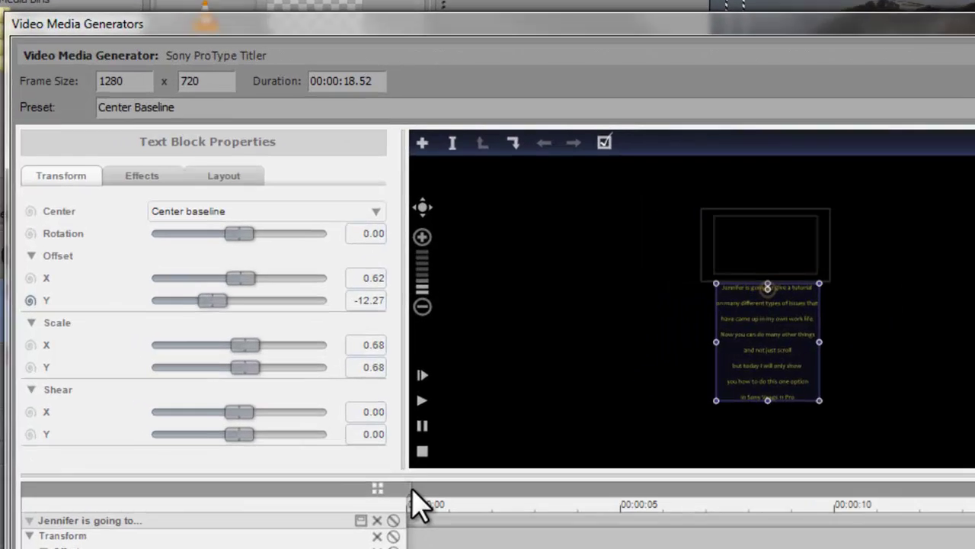
left_click_drag(341, 479, 677, 478)
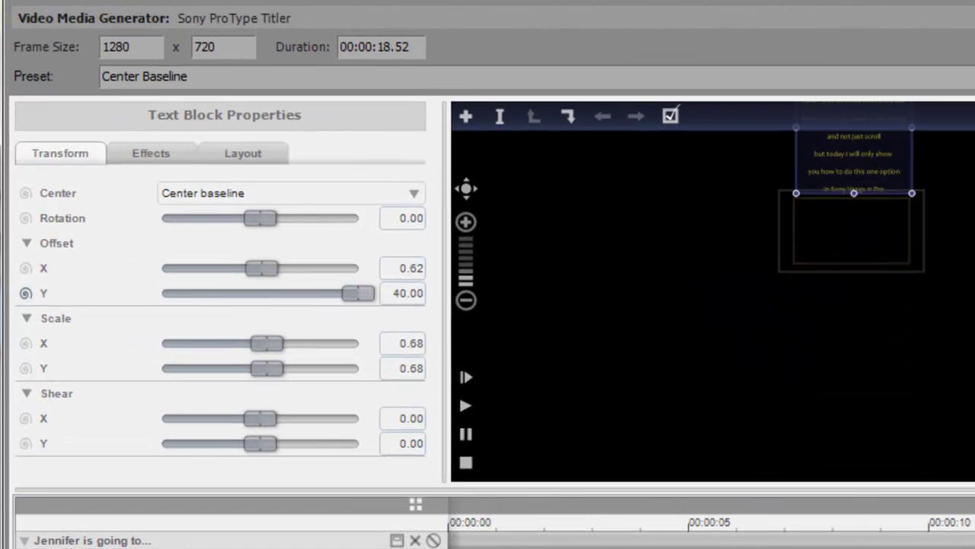
left_click(451, 512)
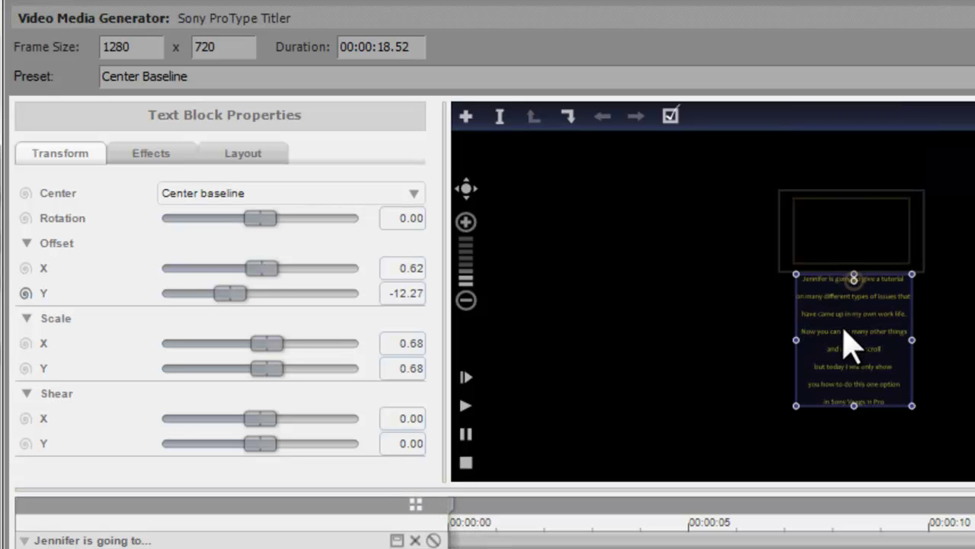
left_click_drag(821, 343, 843, 315)
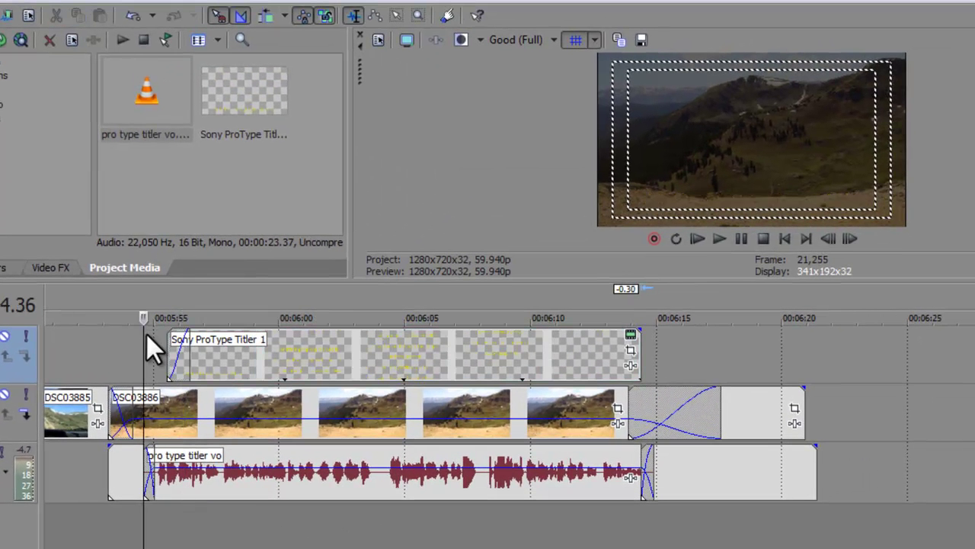
Review the scroll, move the title event to start at 5:55, and preview it at 6:00
key("space")
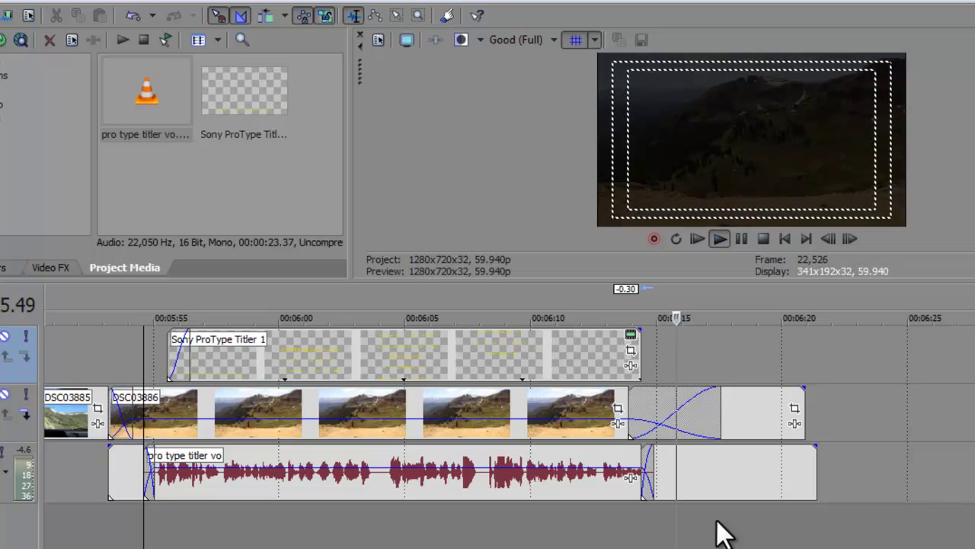
key("Return")
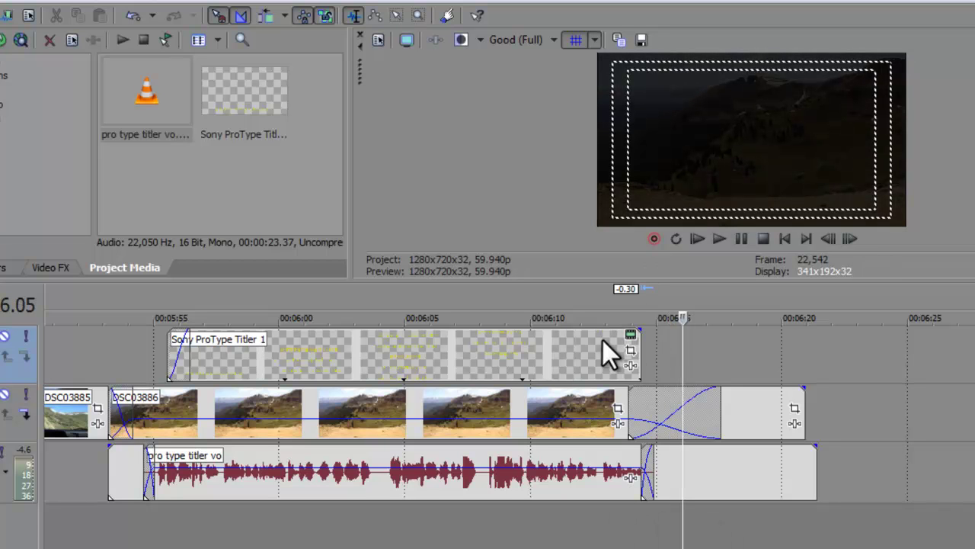
left_click_drag(521, 352, 496, 355)
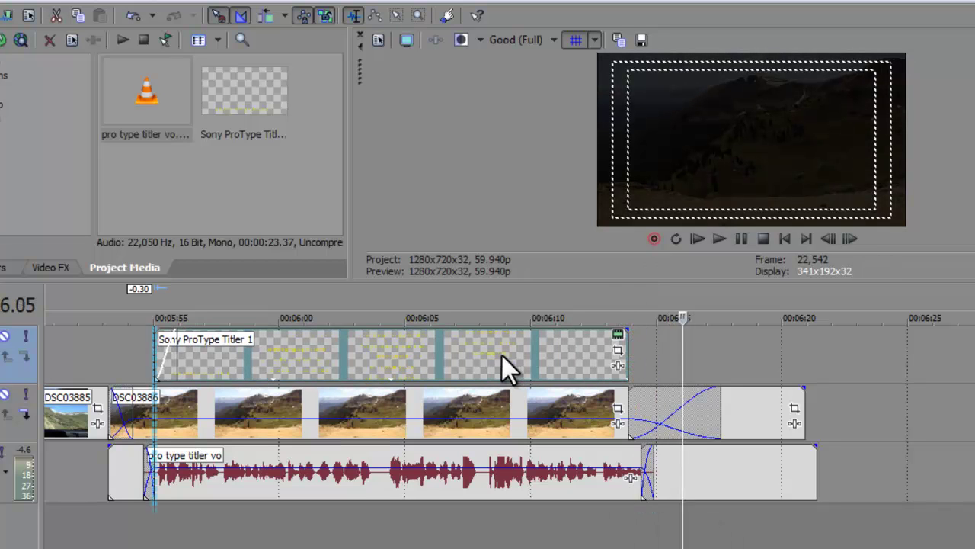
mouse_move(313, 355)
left_mouse_down()
mouse_move(305, 359)
mouse_move(316, 358)
left_mouse_up()
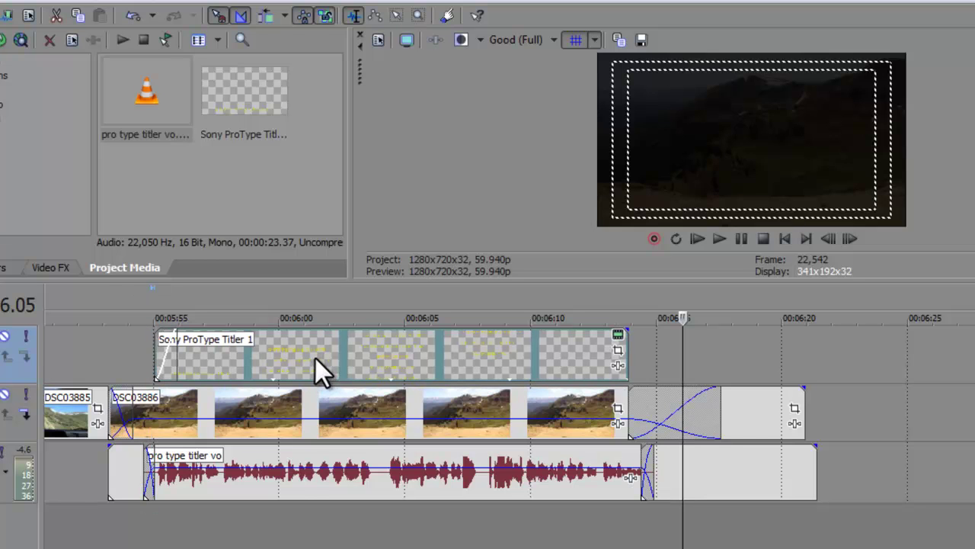
left_click(315, 358)
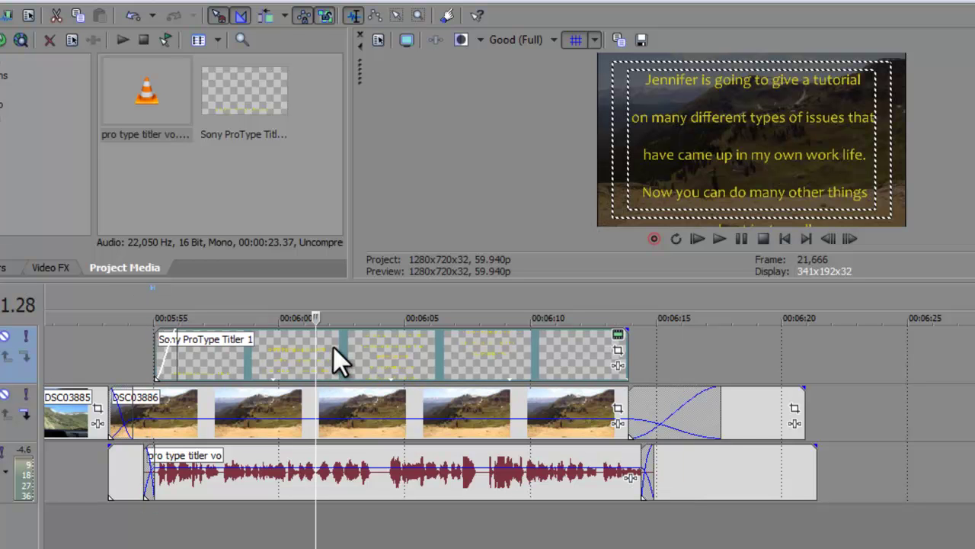